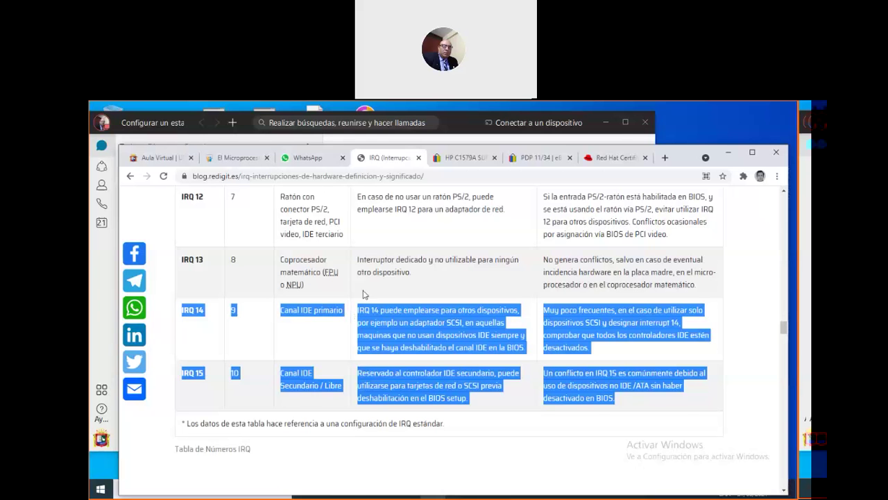
- Load google.com in place of the Red Hat certification page and search for "discos udma"
left_click(616, 158)
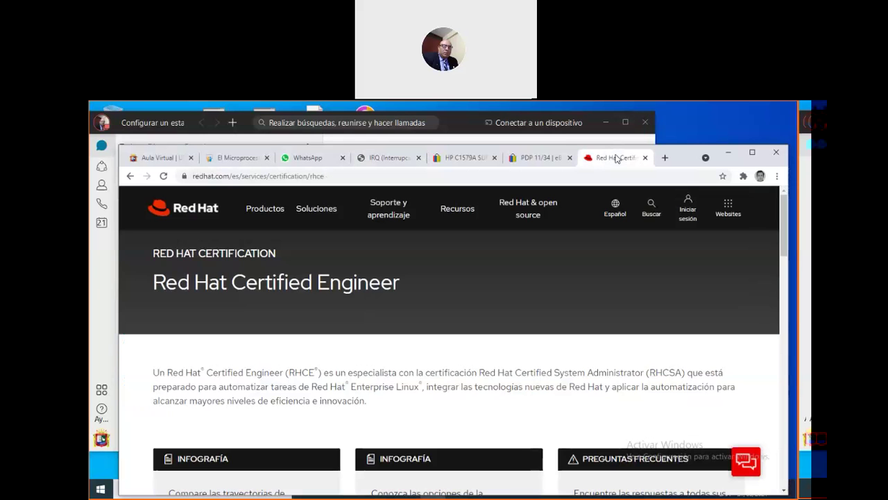
left_click(527, 174)
type("google.com")
key("Return")
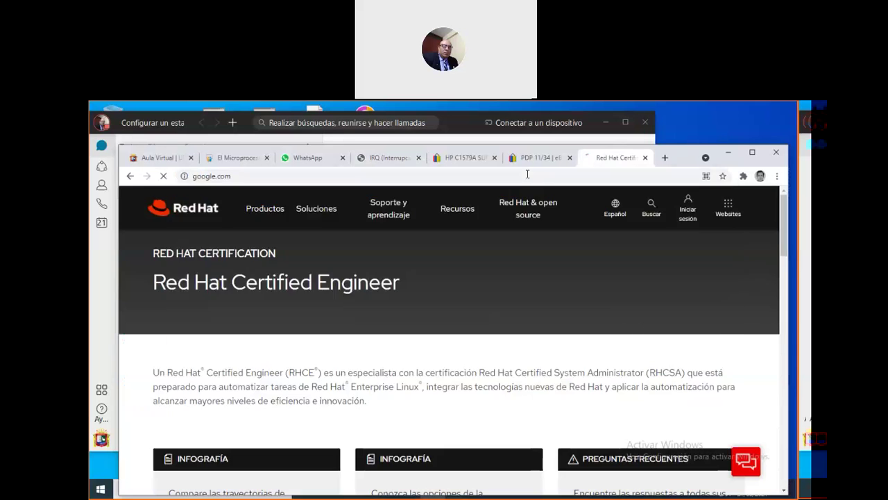
type("u")
key("BackSpace")
type("discos udma")
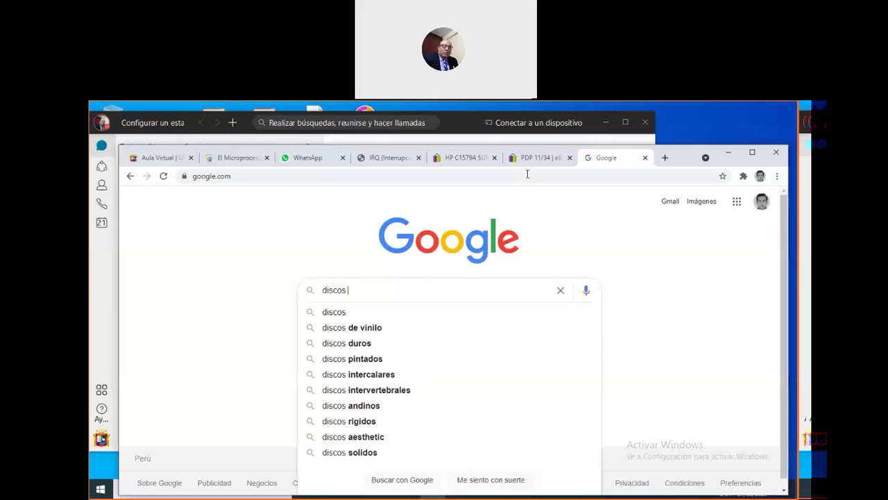
key("Return")
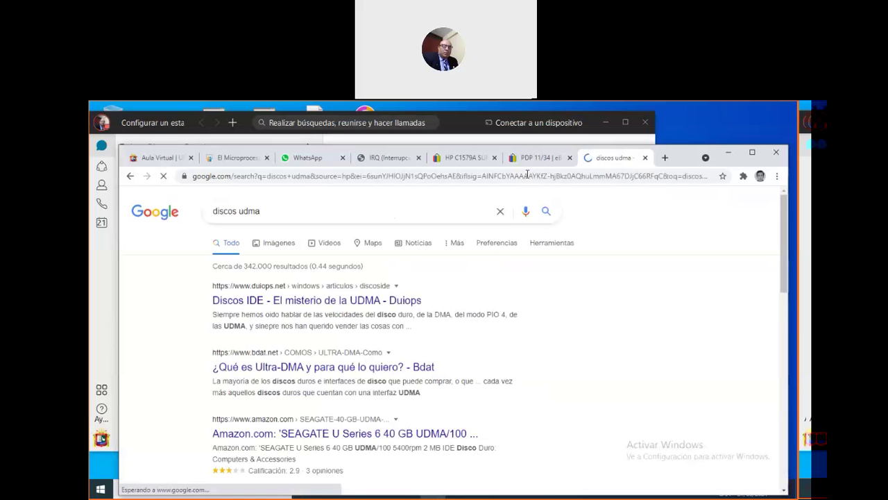
- Open the Duiops article "Discos IDE - El misterio de la UDMA" and review its controller-to-memory transfer methods
left_click(381, 300)
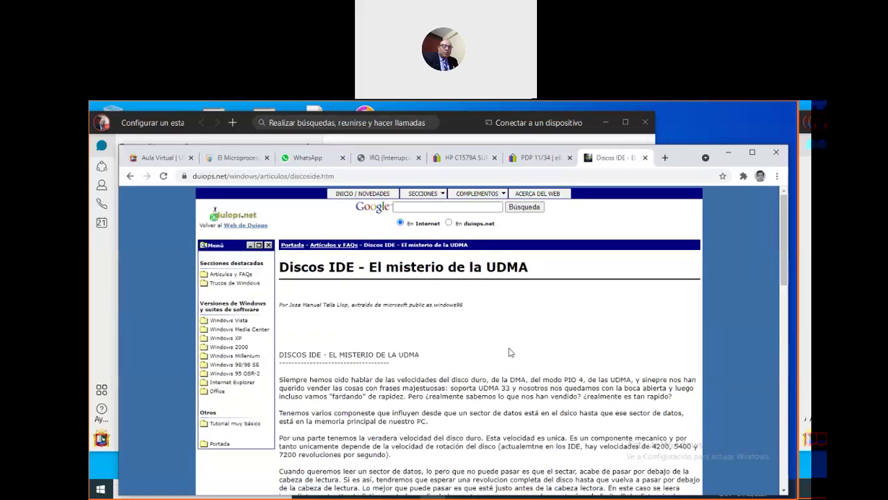
scroll(510, 352, "down", 5)
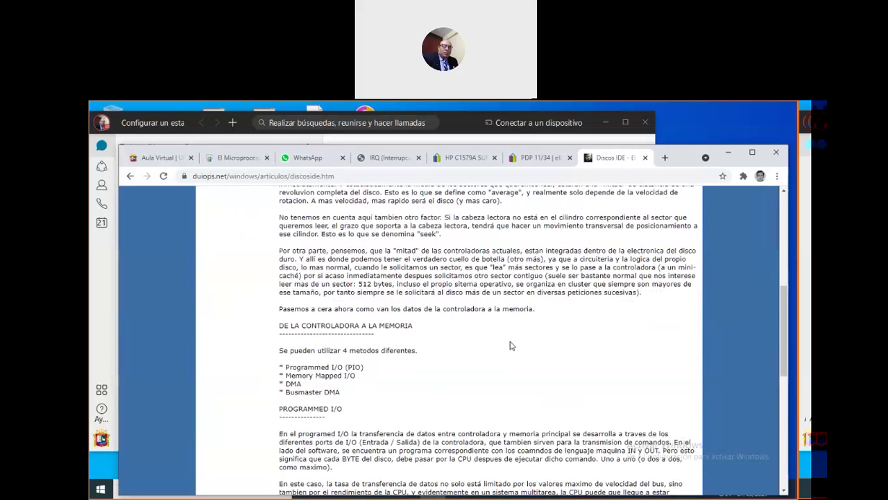
scroll(511, 345, "down", 3)
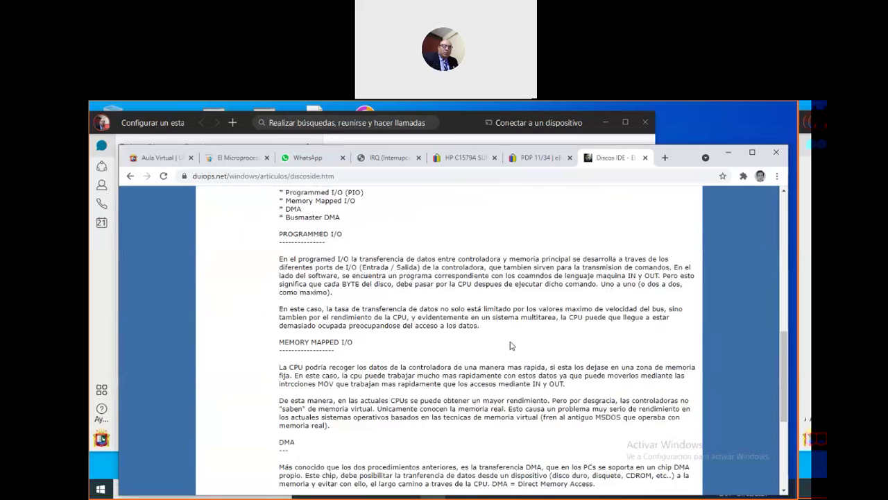
- Clear the desktop by minimizing the browser and the Webex window
left_click(729, 153)
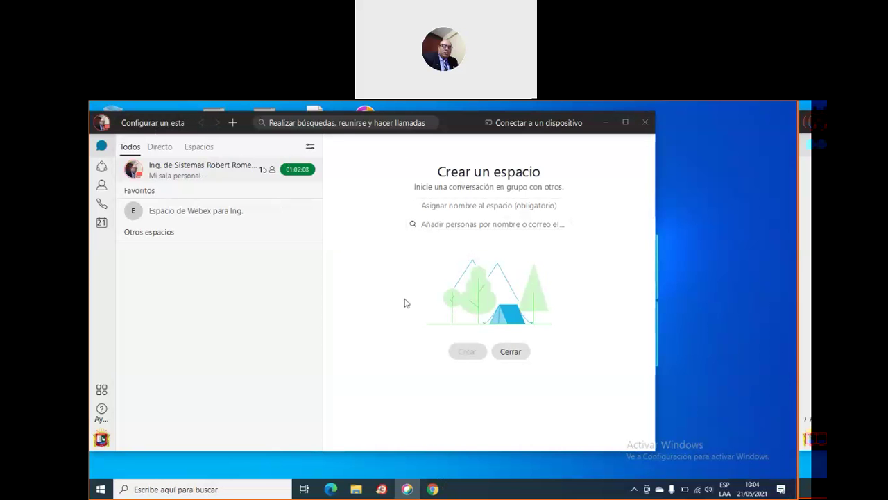
left_click_drag(556, 123, 626, 181)
left_click(627, 179)
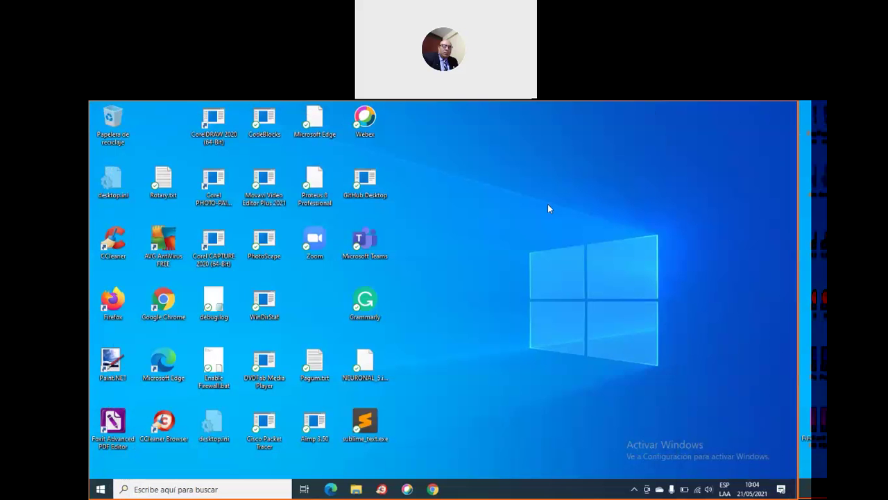
- Search Windows for "mip" and open the properties of Este equipo
left_click(160, 489)
type("pc")
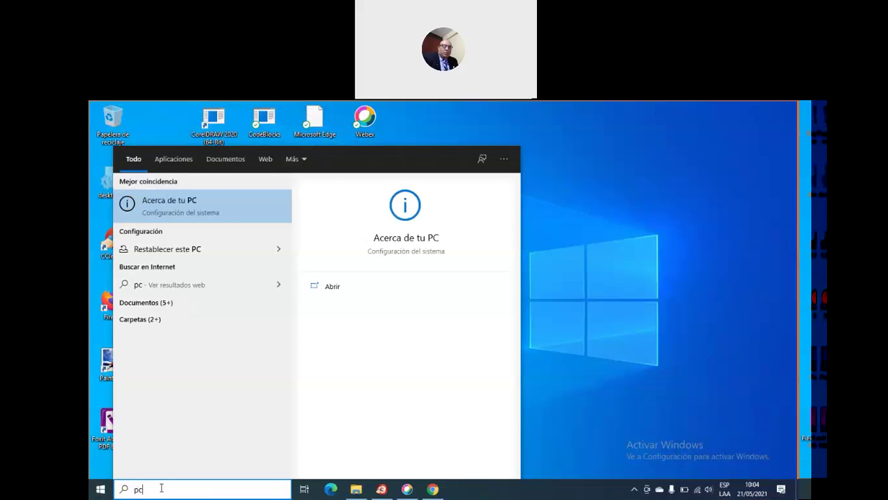
key("BackSpace")
key("BackSpace")
type("mip")
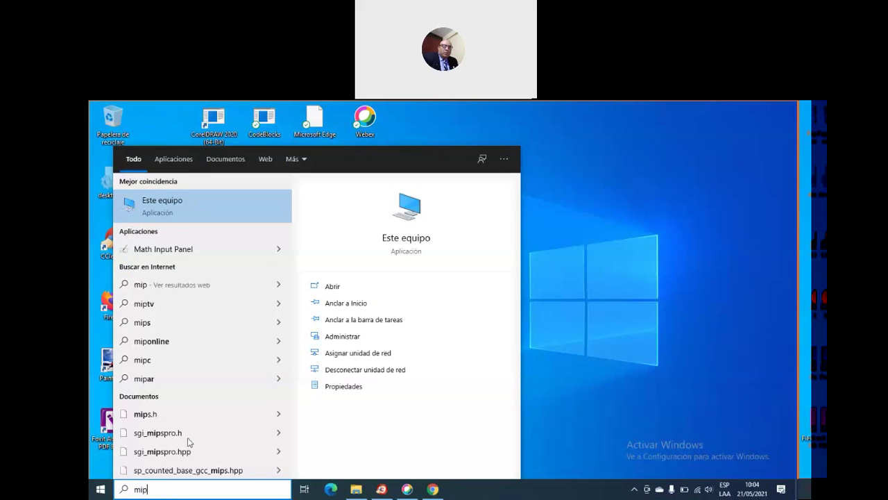
left_click(343, 386)
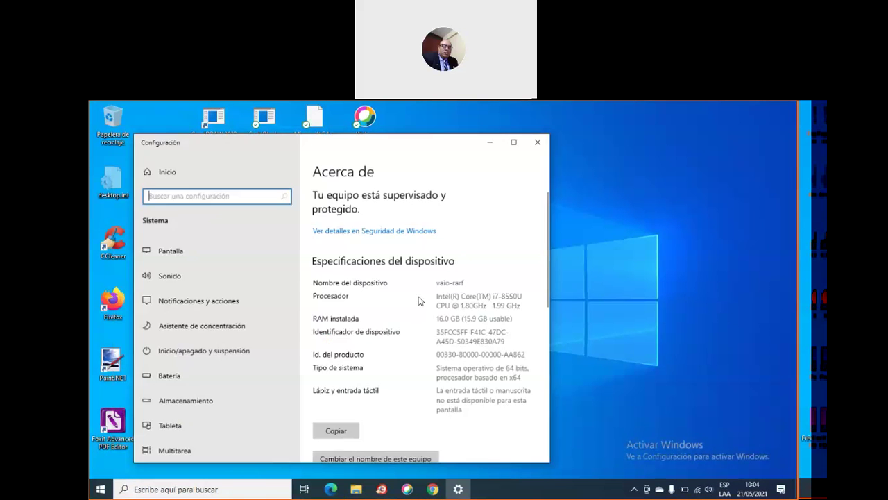
- Examine the device and Windows specifications in the maximized Acerca de page, then close the settings window
double_click(439, 151)
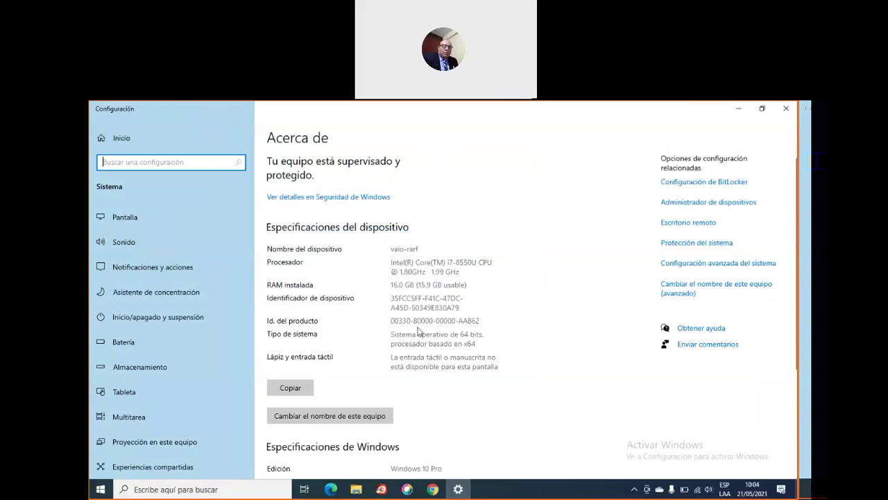
scroll(418, 331, "down", 3)
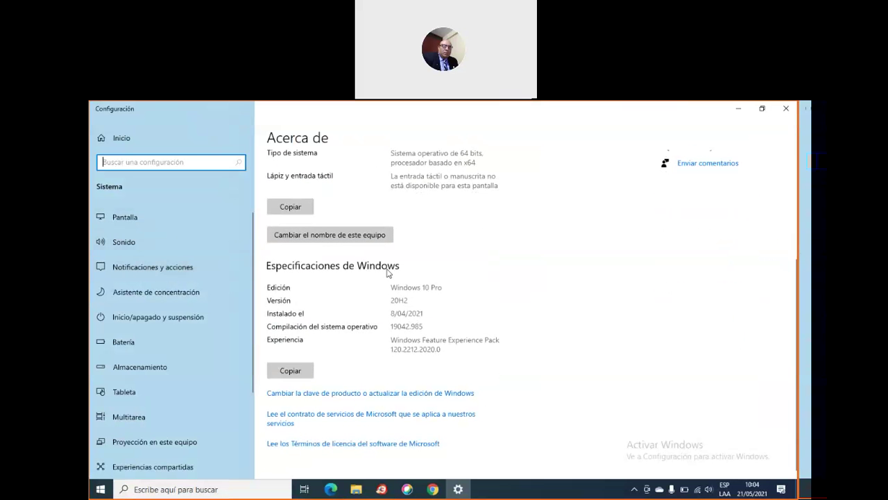
scroll(353, 263, "up", 3)
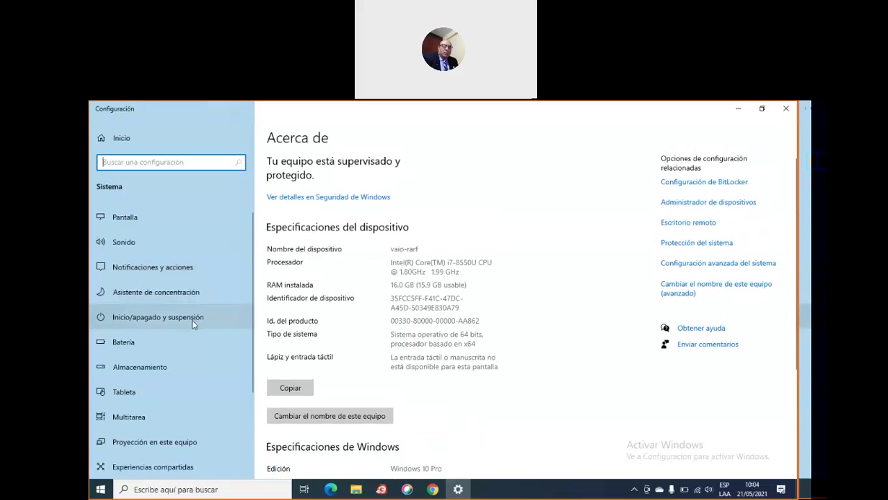
scroll(192, 320, "down", 3)
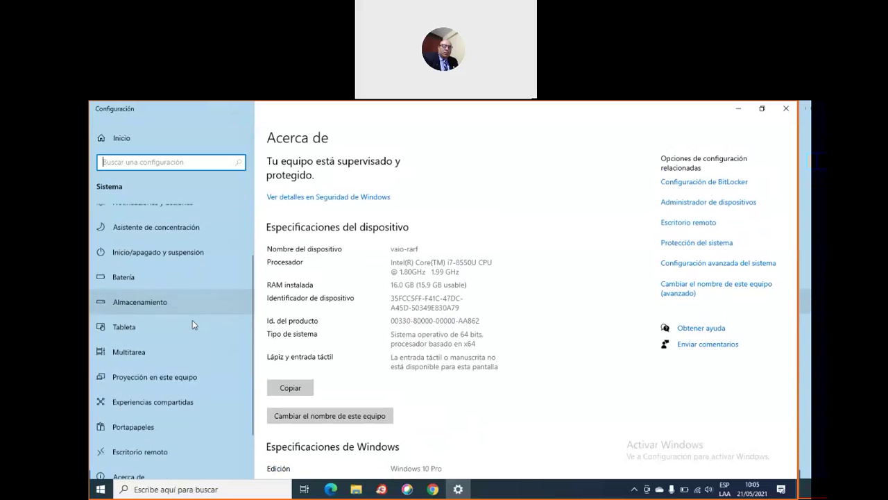
scroll(192, 320, "down", 1)
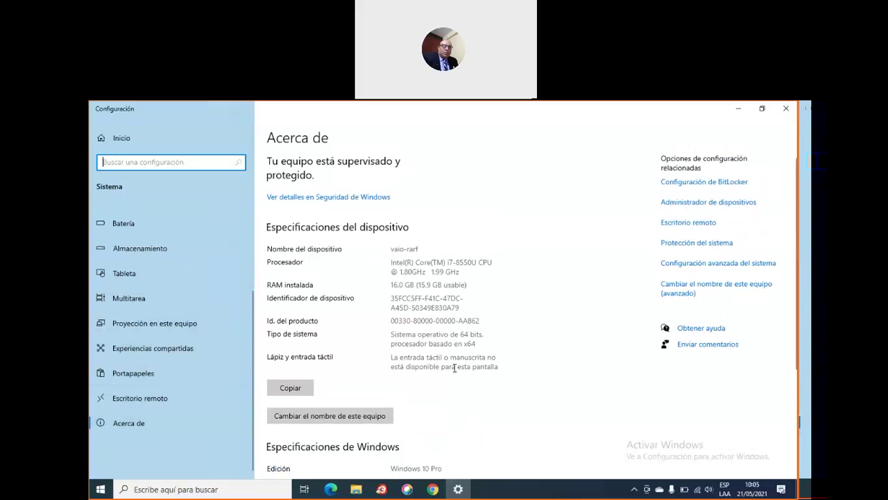
scroll(454, 369, "down", 5)
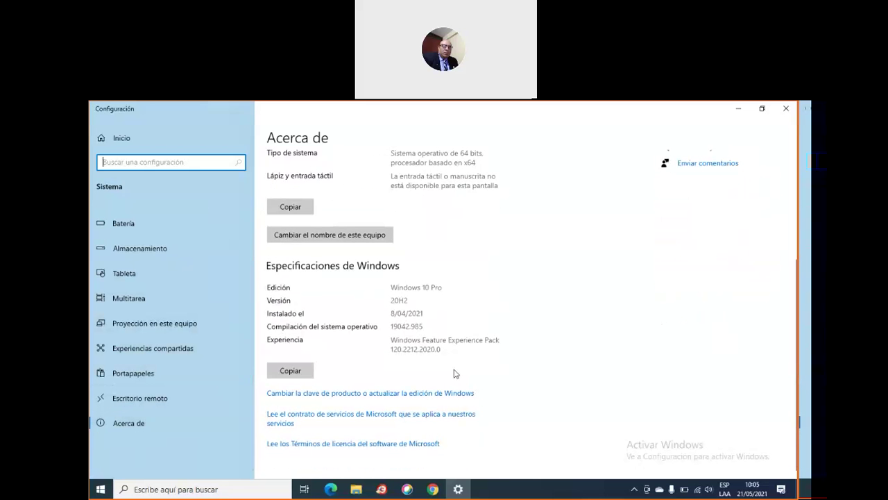
scroll(151, 313, "up", 3)
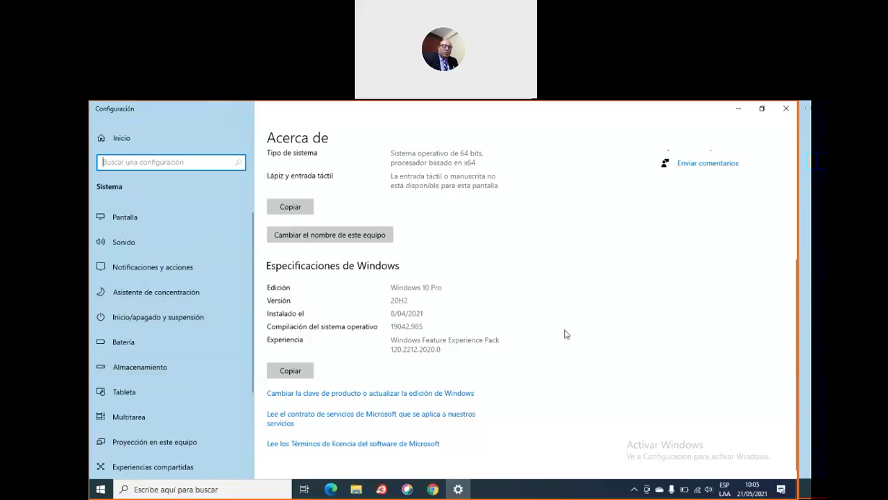
left_click(762, 108)
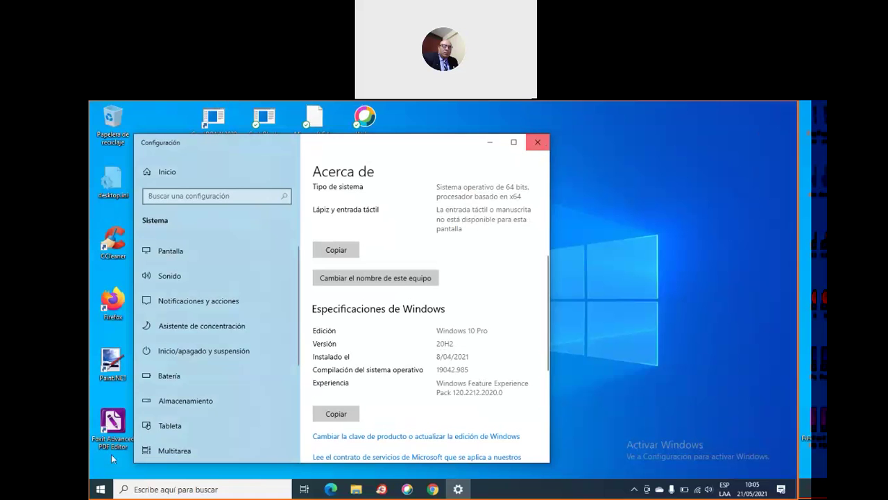
left_click(537, 142)
- Find Este equipo by searching Windows for "equi" and open its properties again
left_click(195, 490)
type("e")
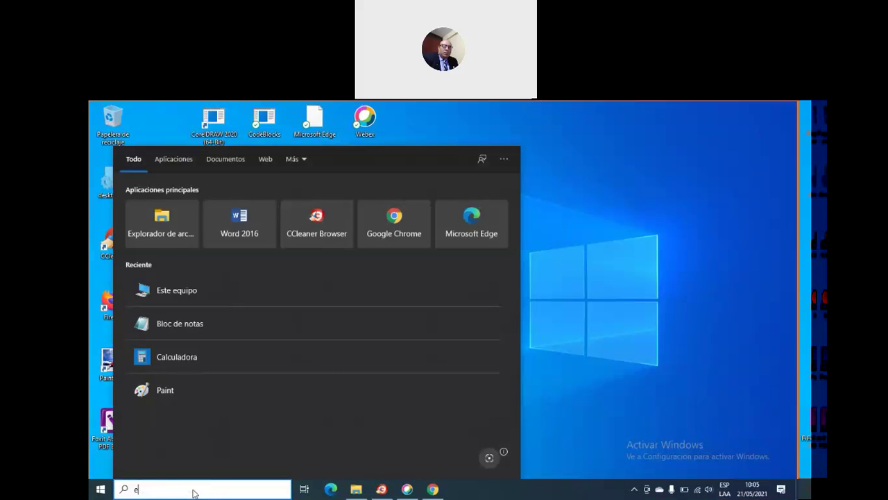
type("qui")
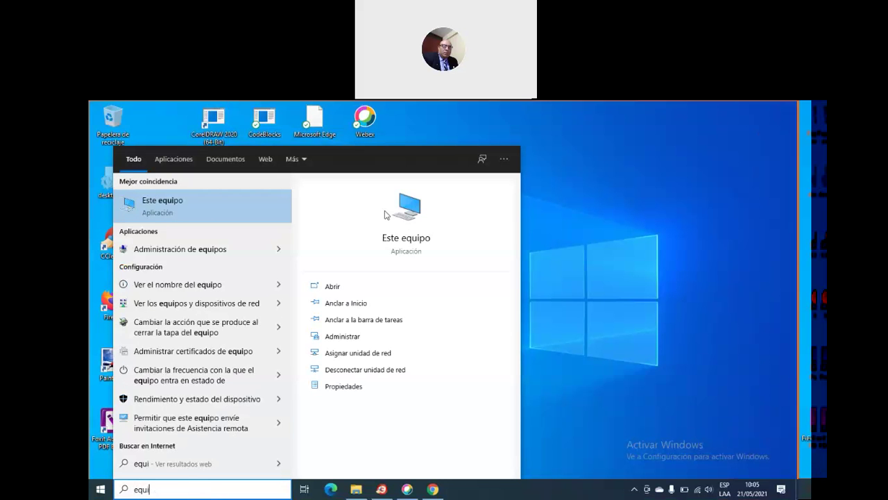
right_click(412, 214)
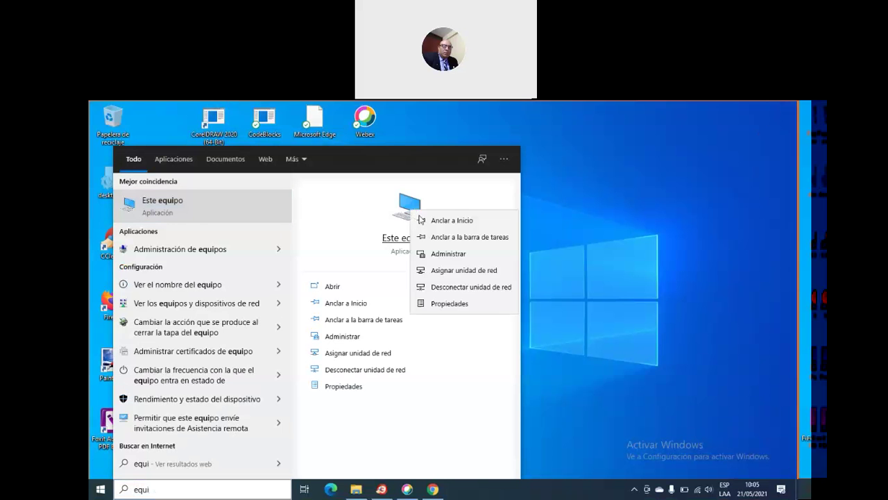
left_click(470, 303)
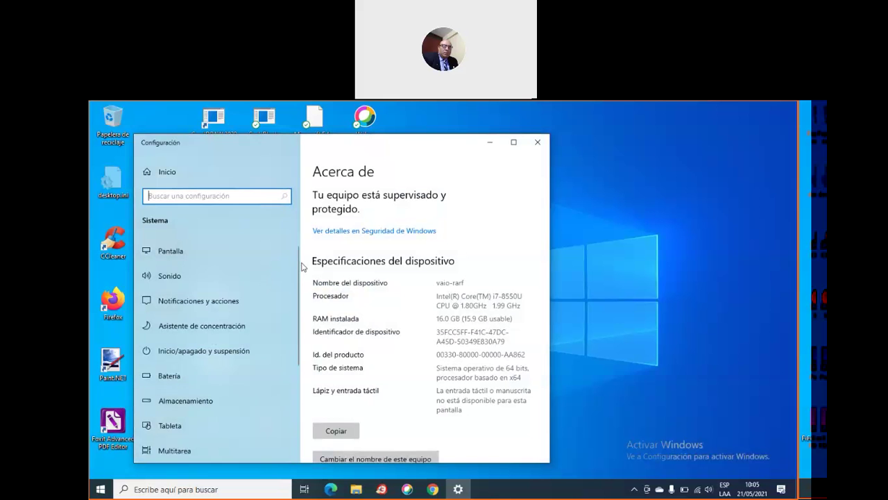
- Open the advanced system configuration from the related settings and launch Device Manager from the hardware properties
scroll(277, 270, "down", 3)
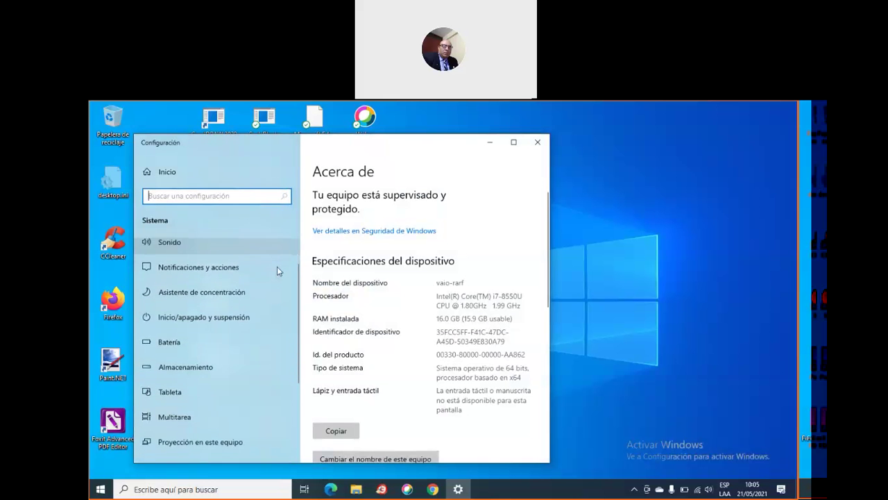
scroll(276, 271, "down", 2)
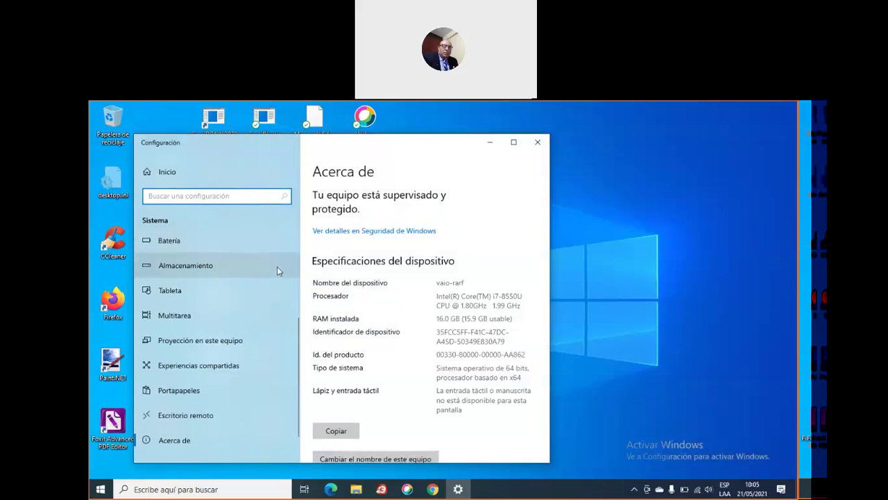
scroll(277, 267, "down", 1)
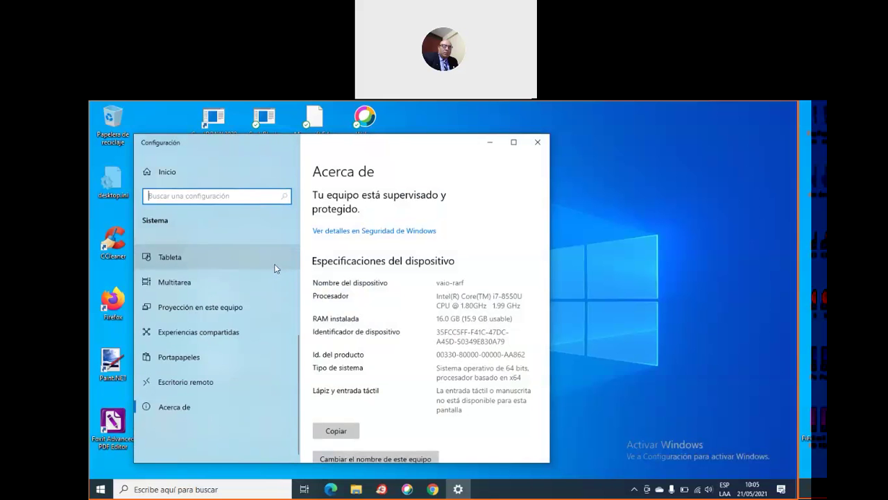
scroll(442, 344, "down", 3)
scroll(442, 343, "down", 2)
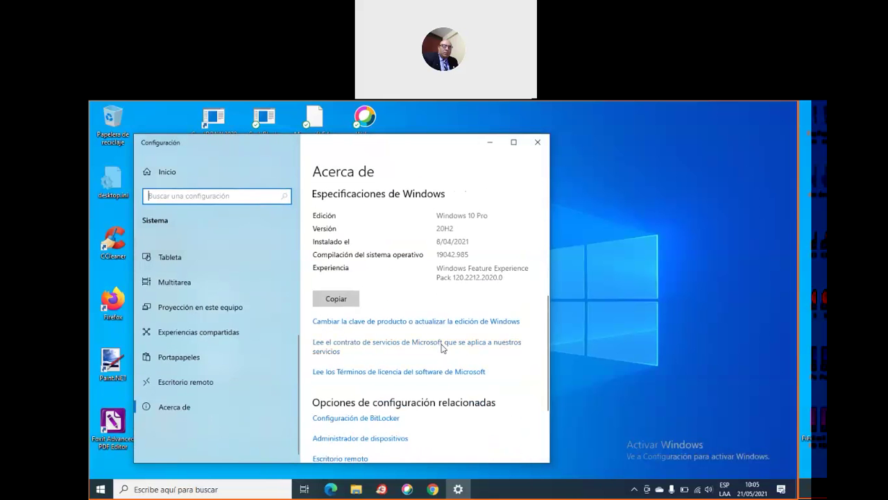
scroll(442, 347, "down", 1)
scroll(442, 347, "down", 1)
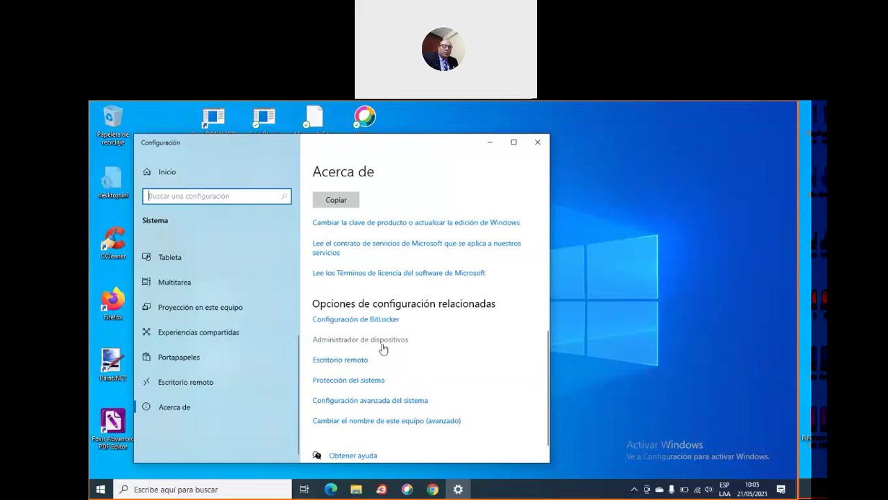
left_click(394, 401)
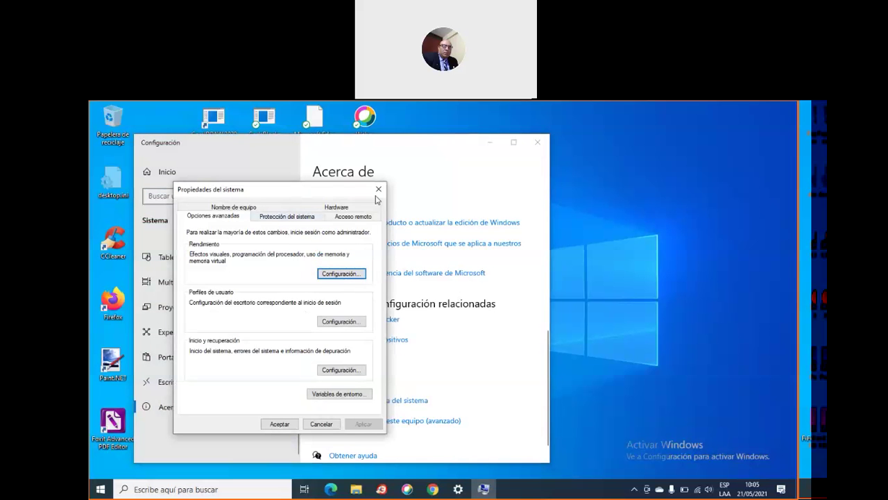
left_click(336, 208)
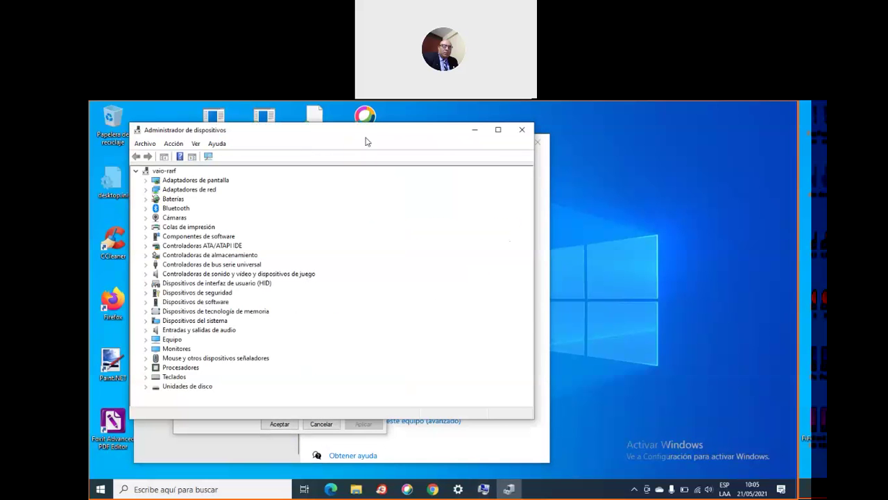
- Move Device Manager aside, expand the display adapters and open the properties of the NVIDIA GeForce 930MX
left_click_drag(375, 132, 547, 129)
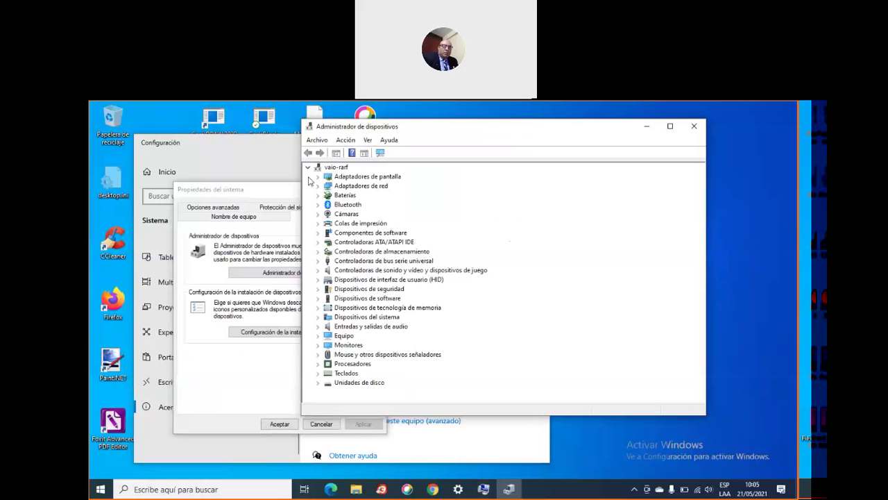
left_click(318, 176)
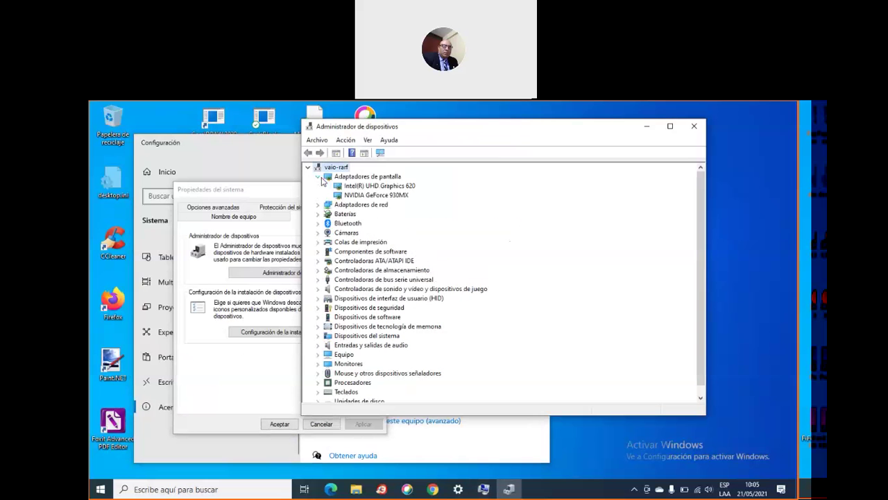
left_click(392, 187)
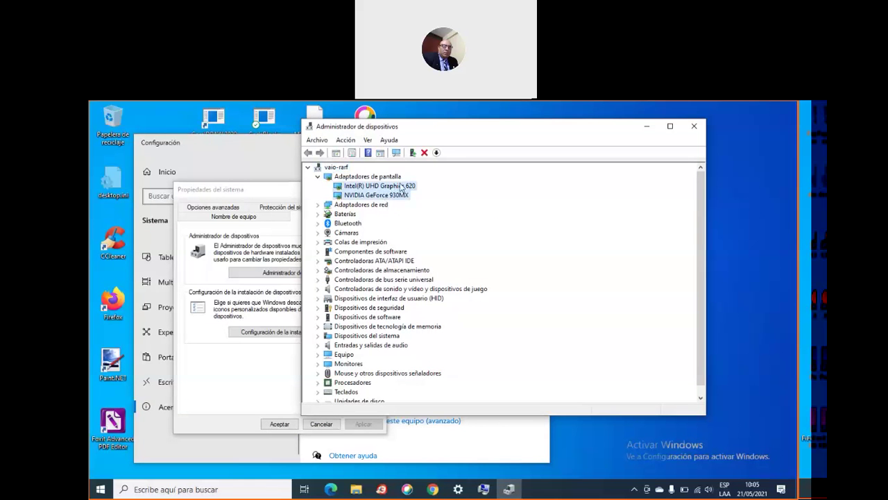
left_click(378, 204)
left_click(393, 195)
right_click(400, 195)
left_click(451, 253)
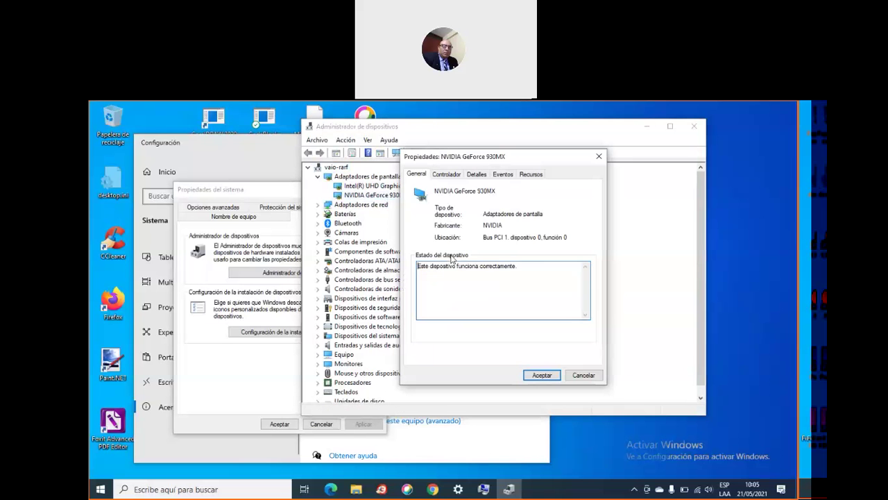
- Look through the NVIDIA GeForce 930MX properties up to its resources, check the conflict list and IRQ entry, and move the dialog aside
left_click(446, 174)
left_click(476, 174)
left_click(529, 175)
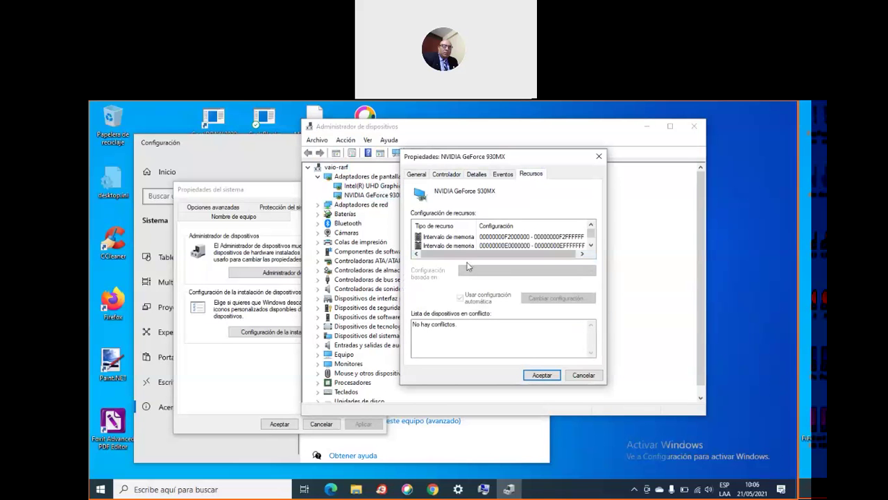
double_click(463, 324)
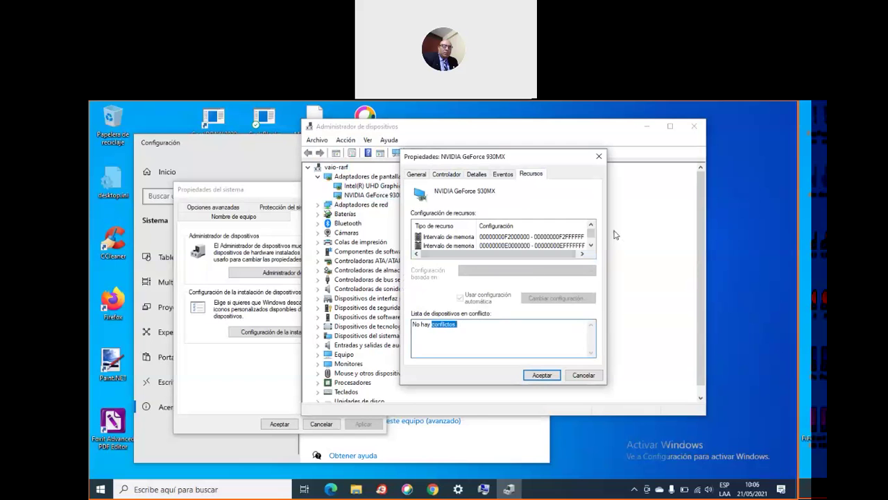
left_click(591, 241)
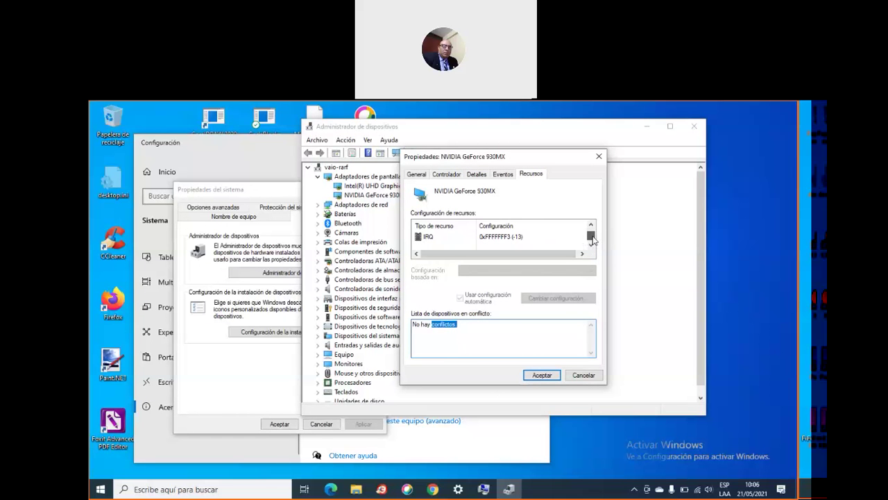
left_click_drag(529, 161, 601, 161)
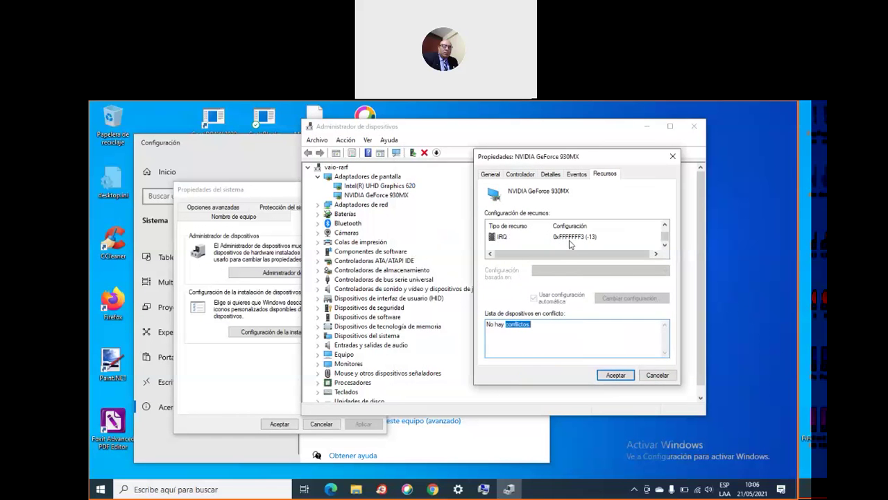
left_click(571, 239)
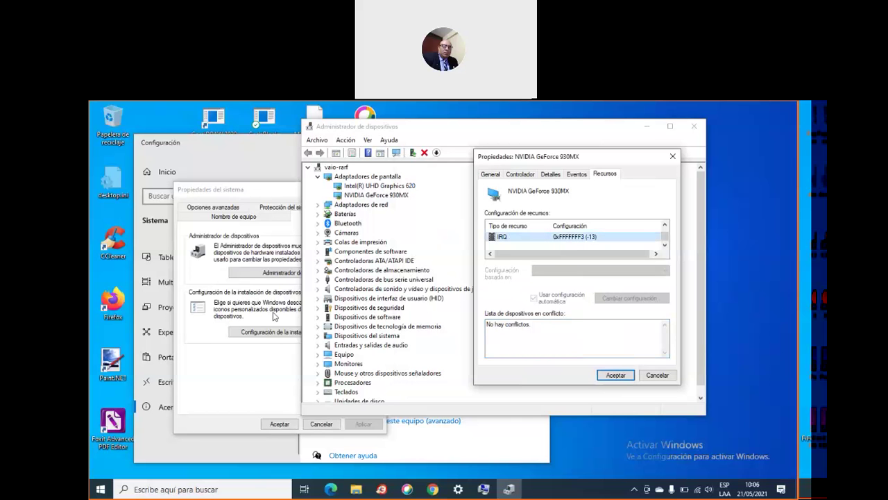
- Examine the memory ranges and IRQ in the graphics card's resource configuration, then close its properties
left_click(665, 225)
left_click(665, 225)
left_click(665, 225)
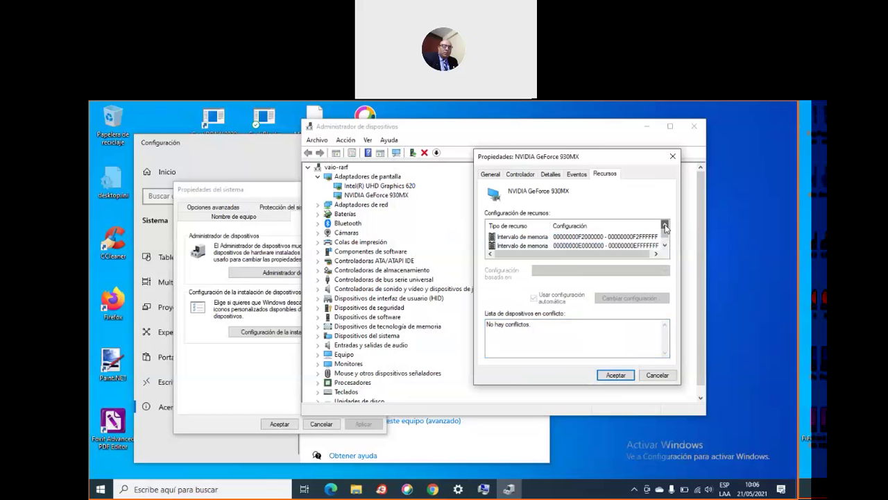
left_click(665, 245)
left_click(665, 225)
left_click(504, 239)
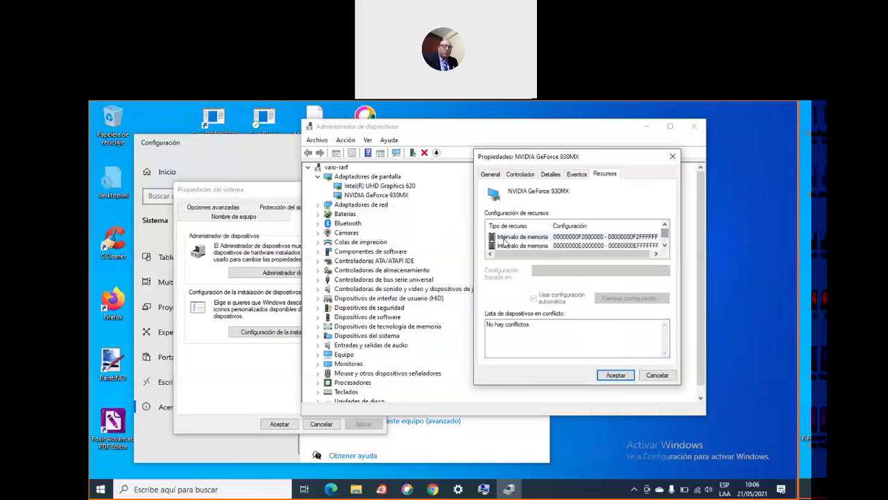
left_click(548, 239)
left_click(665, 247)
left_click(665, 246)
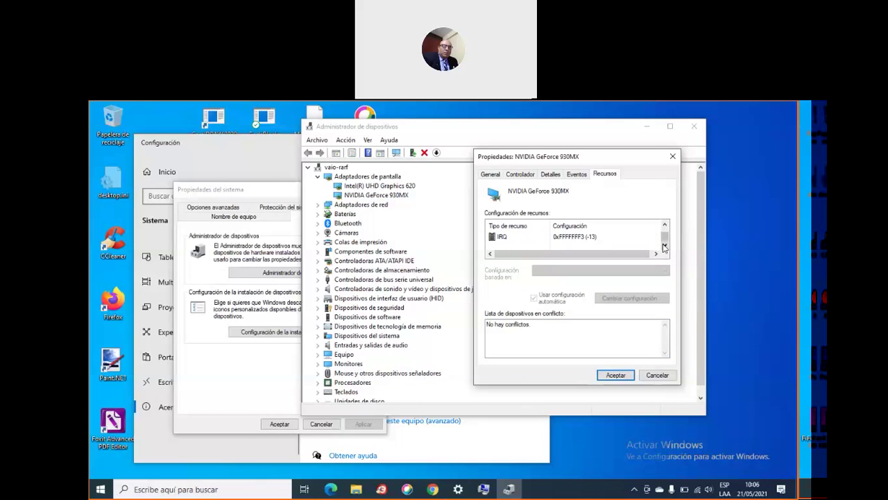
left_click(666, 234)
left_click_drag(666, 234, 664, 231)
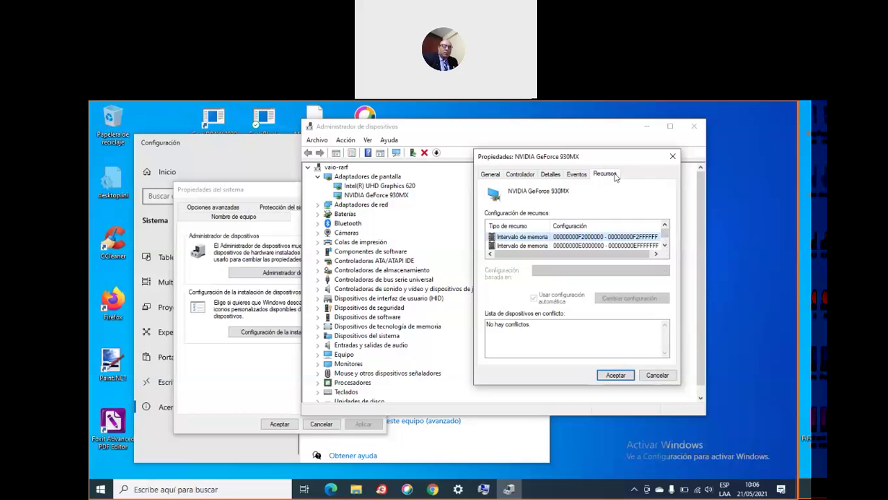
left_click(665, 246)
left_click(665, 245)
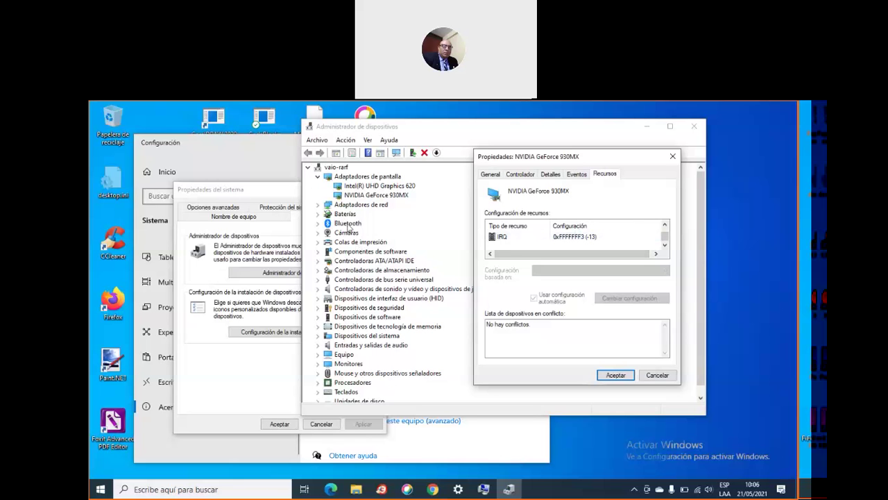
left_click(615, 375)
- Expand the security devices and network adapters, and open the properties of the Realtek RTL8821CE 802.11ac PCIe Adapter
left_click(370, 309)
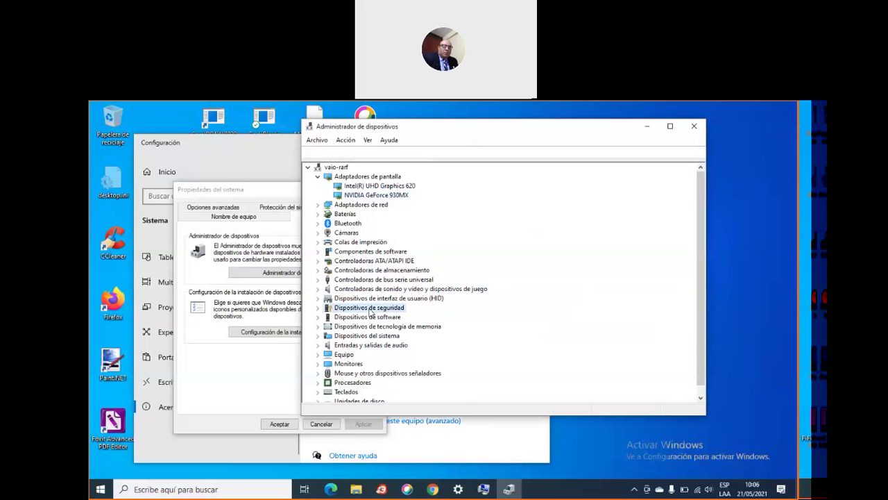
left_click(318, 307)
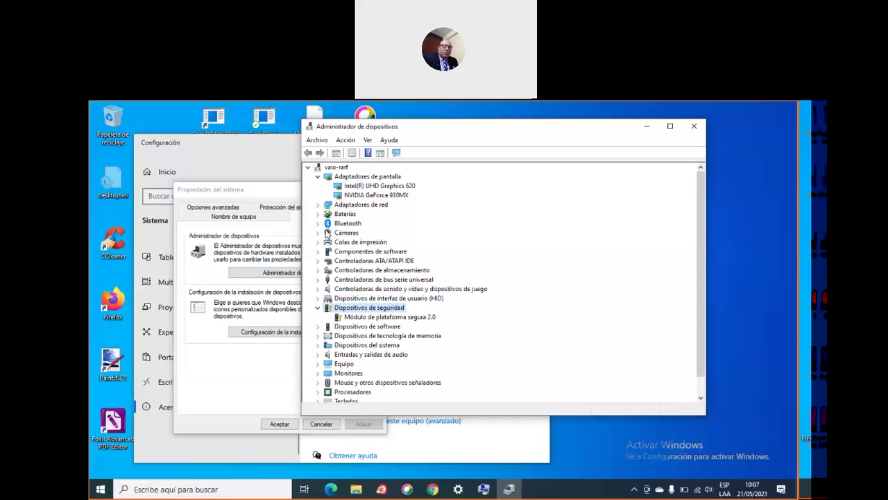
left_click(317, 207)
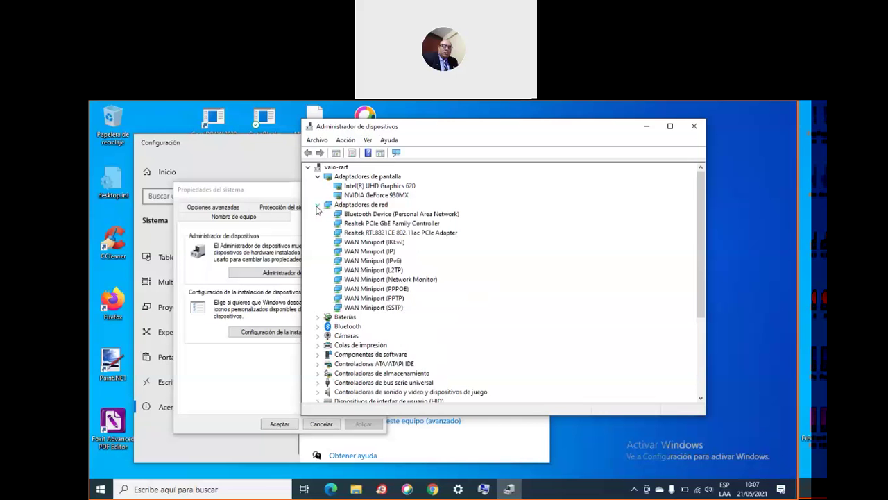
left_click(408, 233)
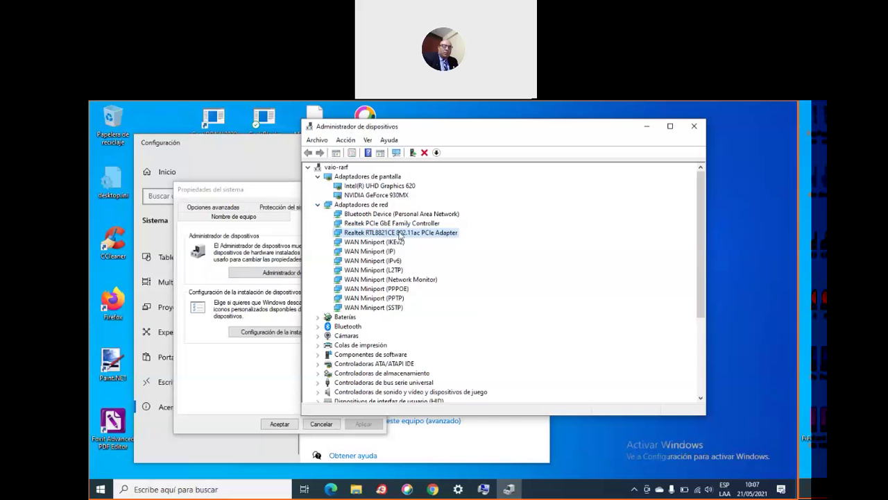
right_click(400, 236)
left_click(415, 219)
left_click(410, 236)
right_click(410, 234)
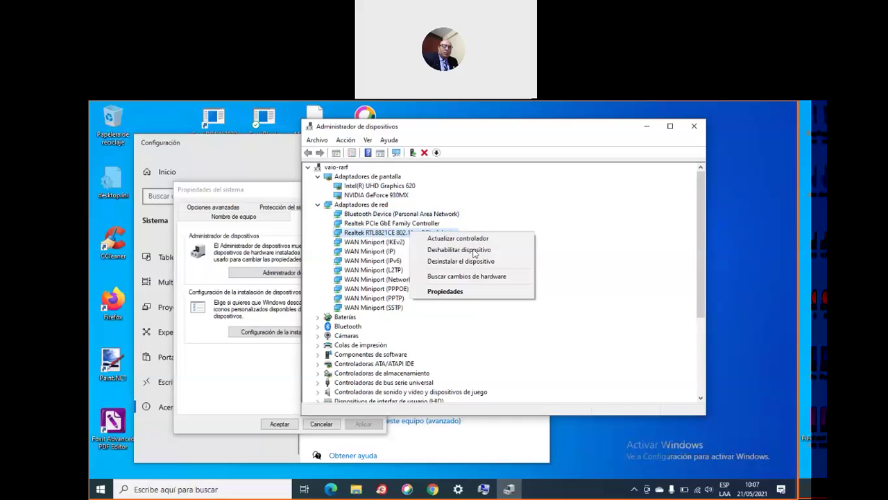
left_click(489, 292)
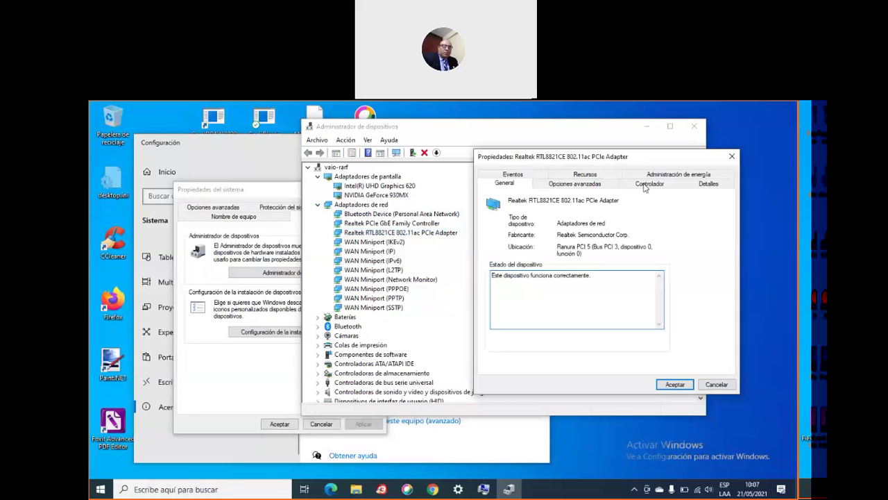
- Review the driver information and device details of the Realtek wireless adapter
left_click(528, 167)
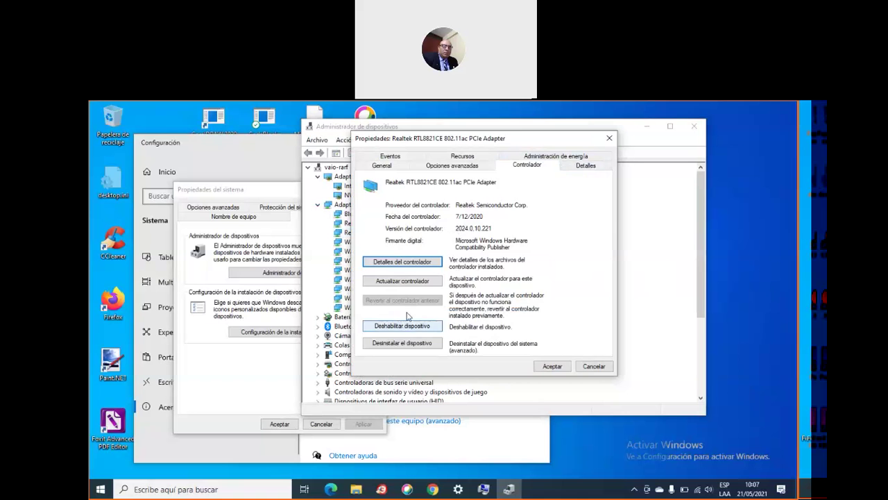
left_click(595, 166)
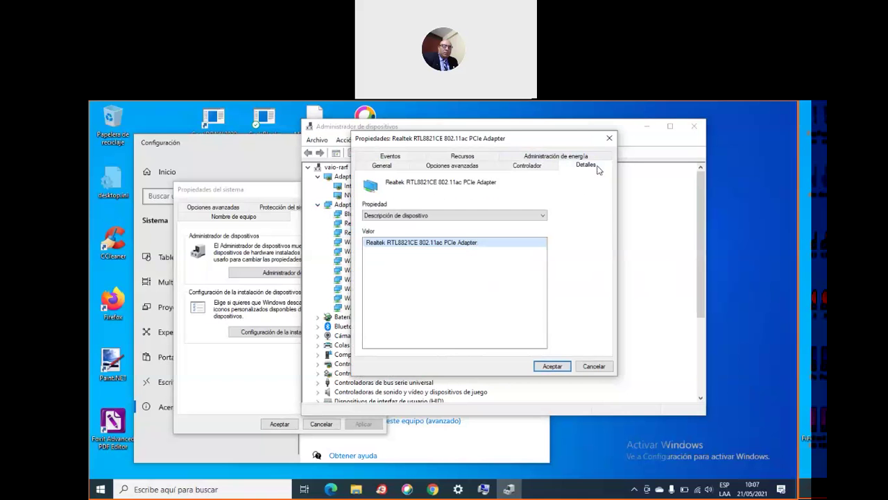
left_click(525, 167)
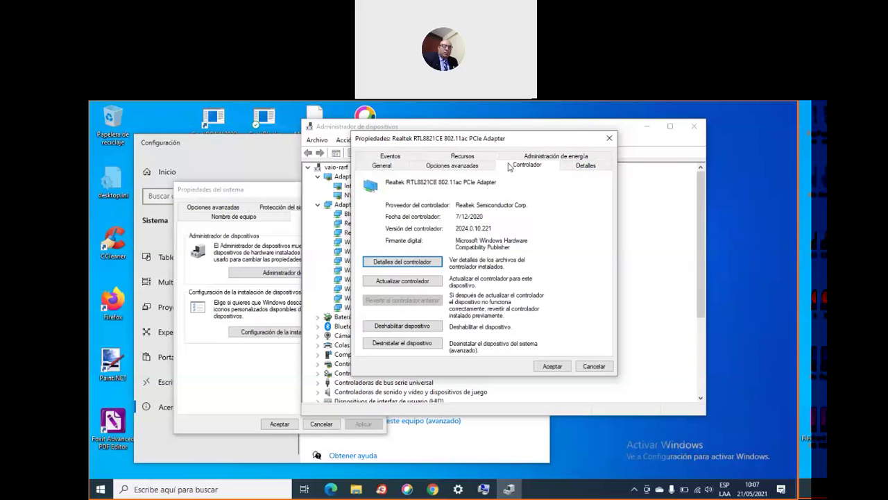
- Examine the I/O range, memory range and IRQ among the Realtek adapter's resources, then close its properties without changes
left_click(484, 158)
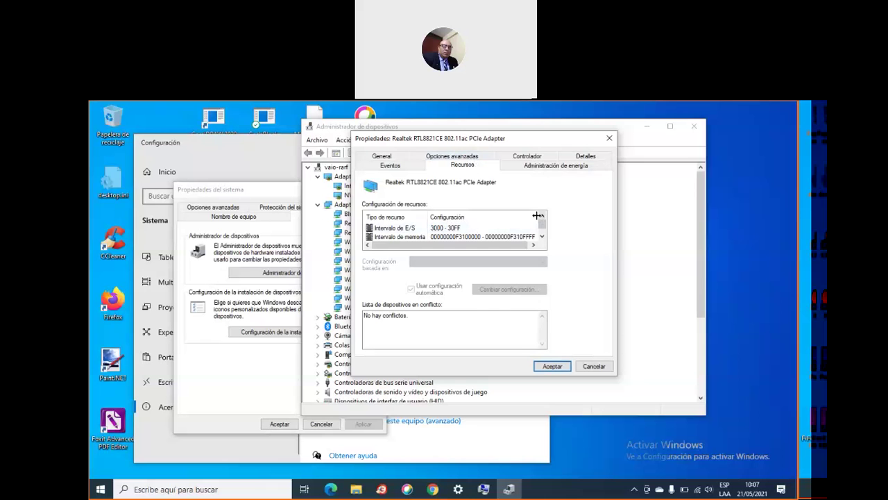
scroll(540, 226, "down", 1)
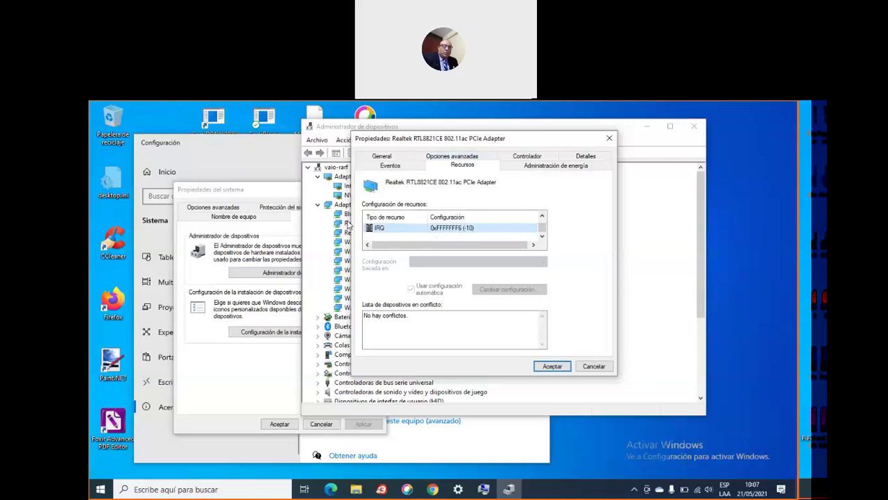
left_click(541, 217)
left_click(542, 216)
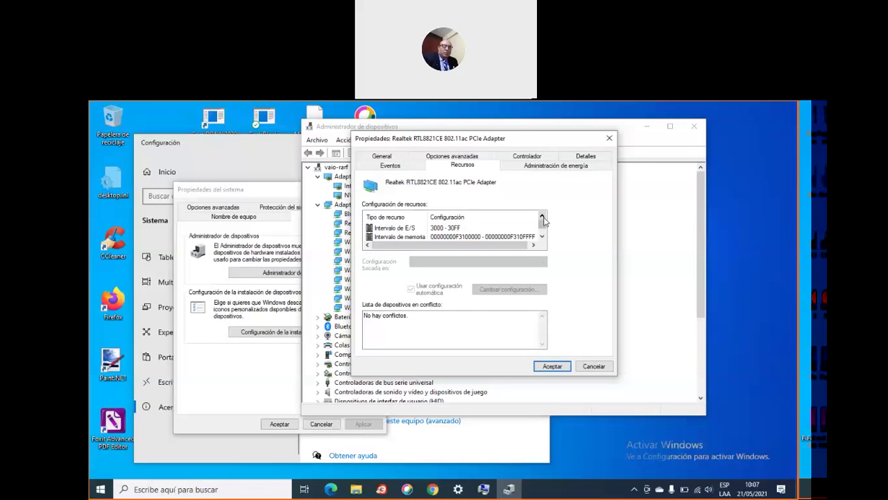
left_click(542, 236)
left_click(542, 236)
left_click(594, 366)
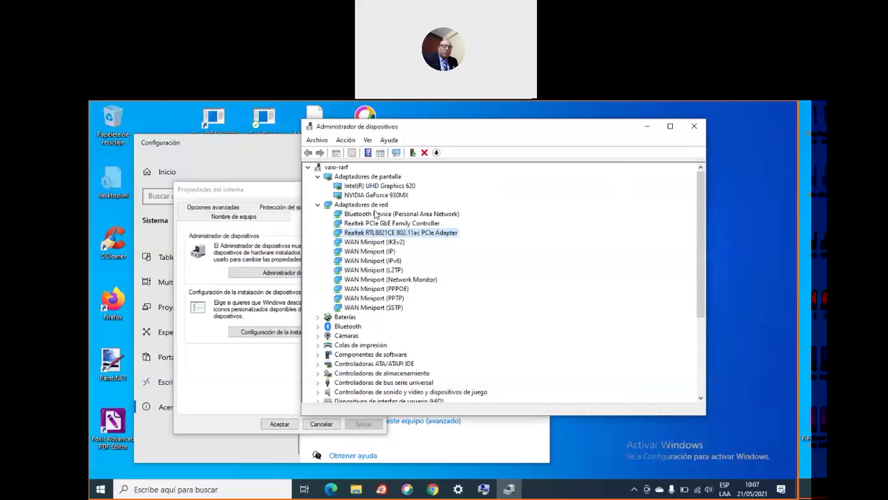
- Inspect the controller listed under Controladoras ATA/ATAPI IDE and collapse all the expanded device categories
left_click(318, 204)
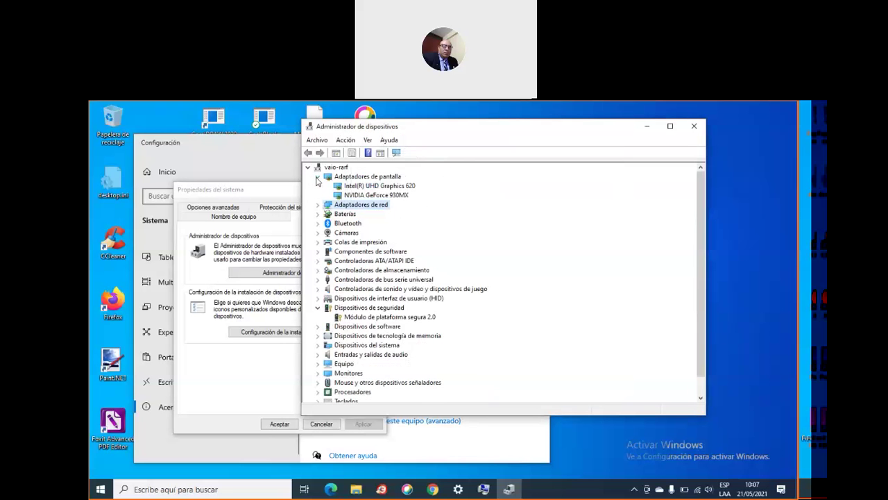
left_click(317, 178)
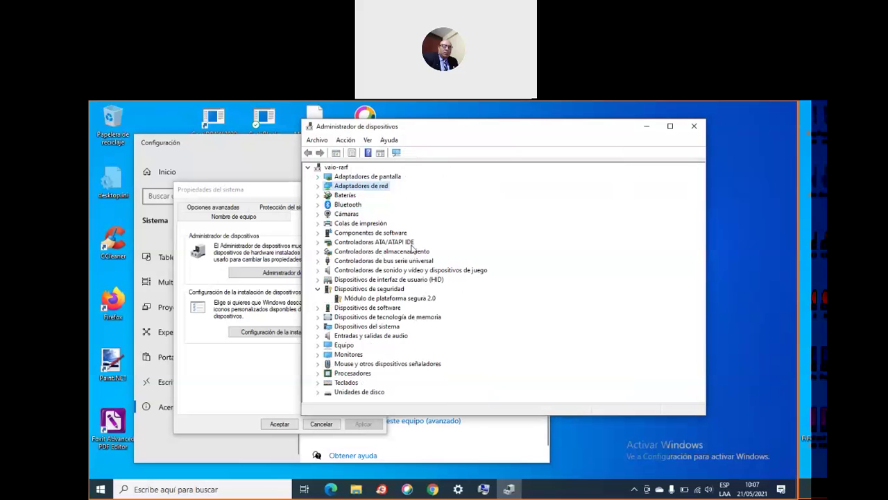
double_click(326, 242)
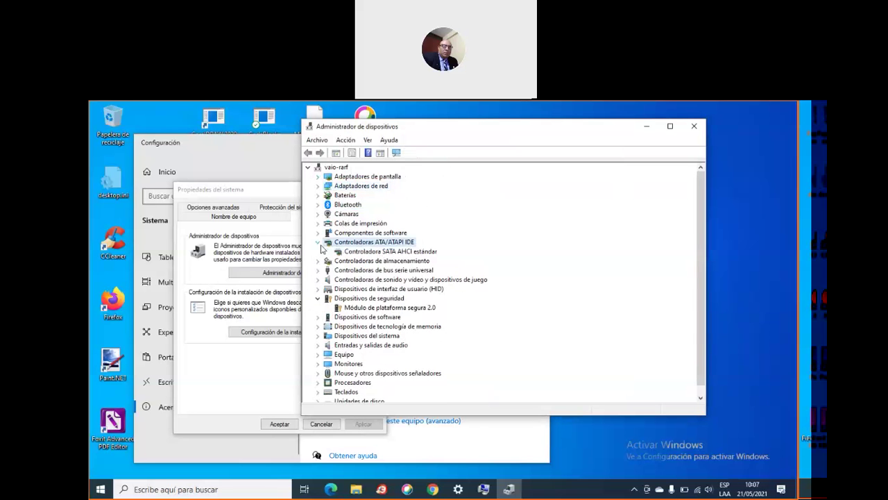
left_click(429, 252)
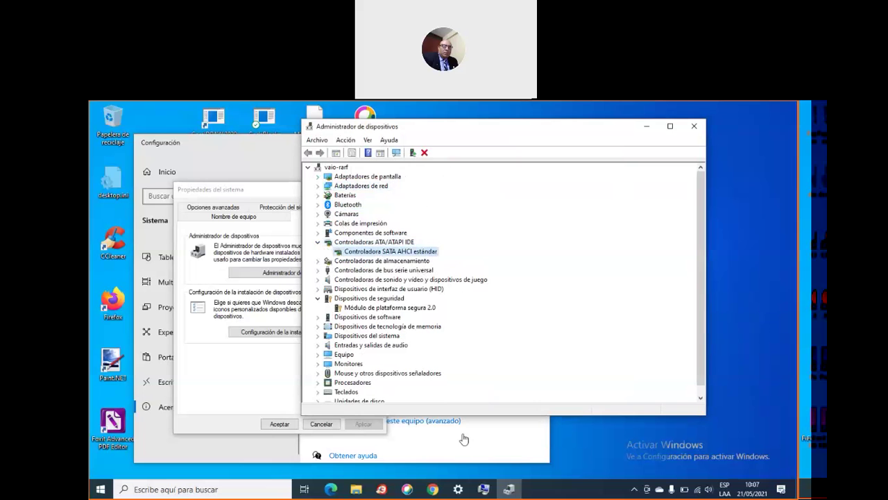
left_click(385, 261)
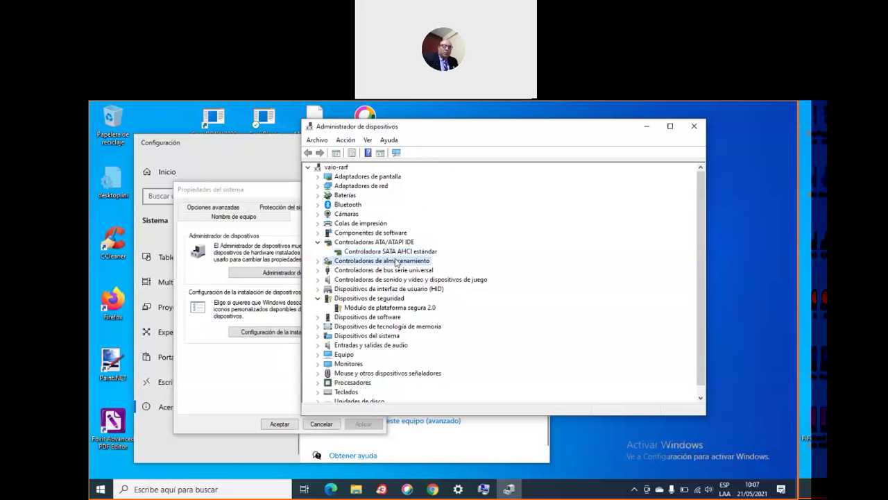
left_click(317, 242)
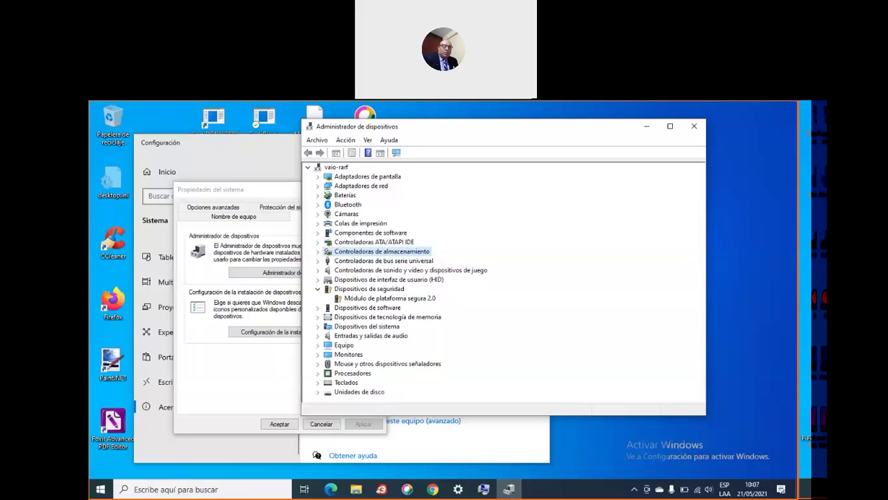
left_click(499, 106)
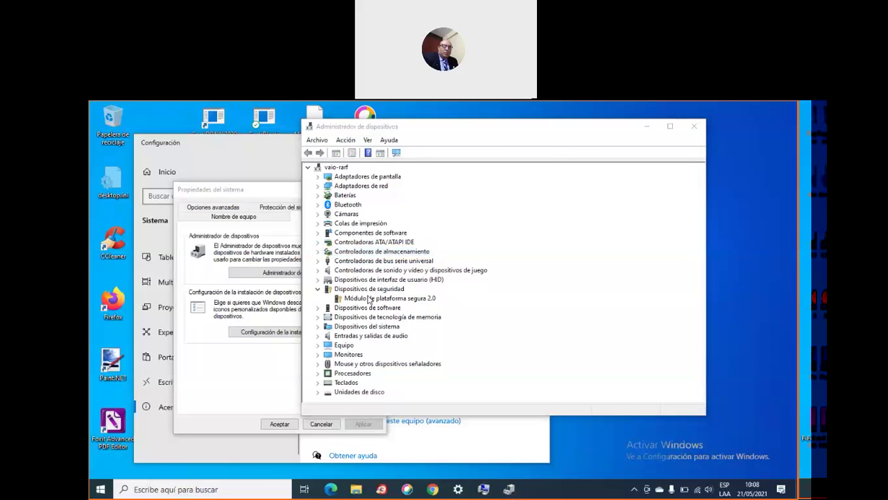
left_click(317, 290)
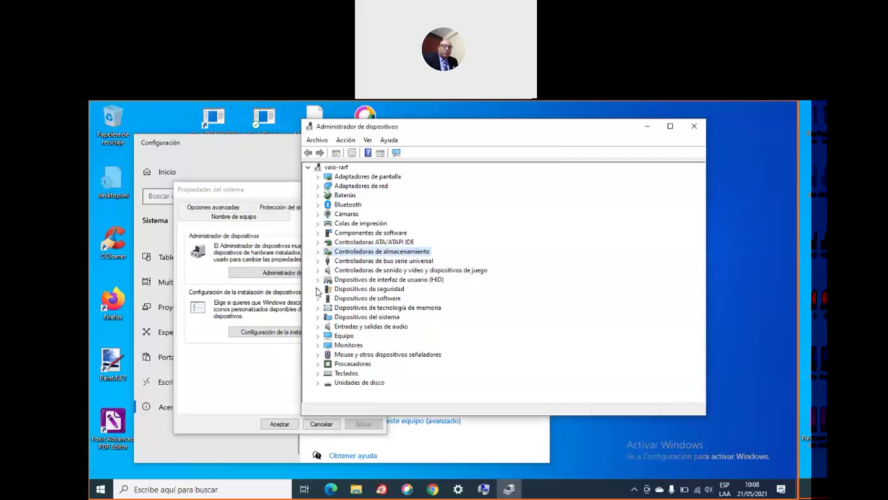
- Check the properties of Controladoras de bus serie universal, then expand that category and select Concentrador raíz USB (USB 3.0)
left_click(412, 261)
right_click(412, 261)
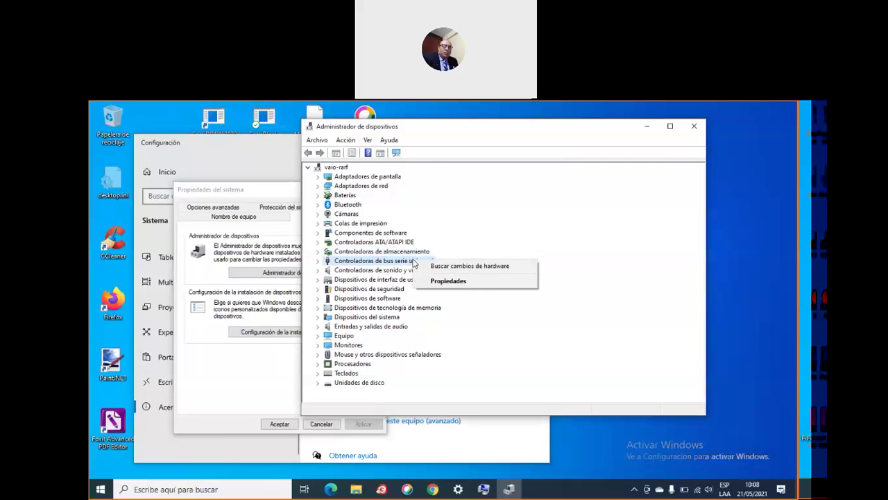
left_click(477, 281)
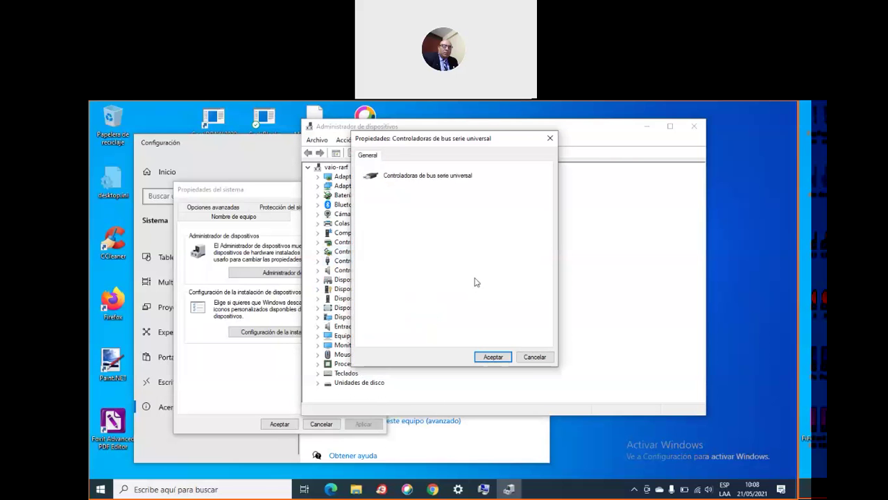
left_click(535, 357)
left_click(318, 262)
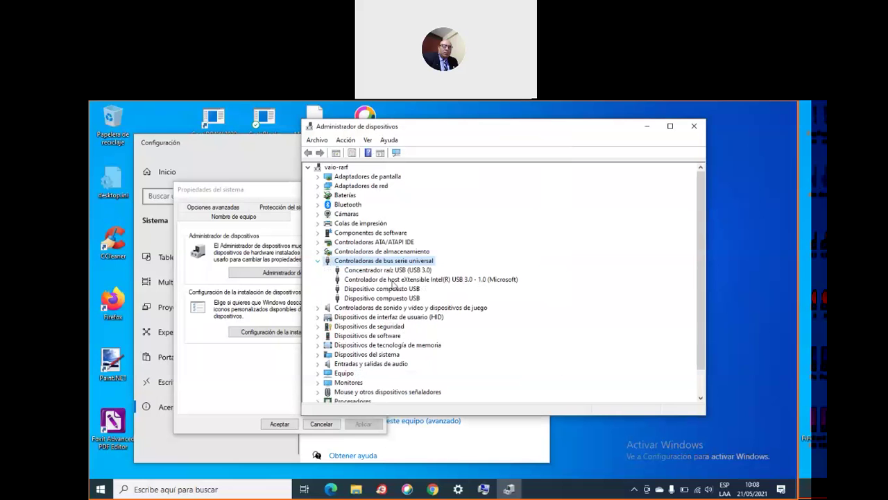
left_click(419, 273)
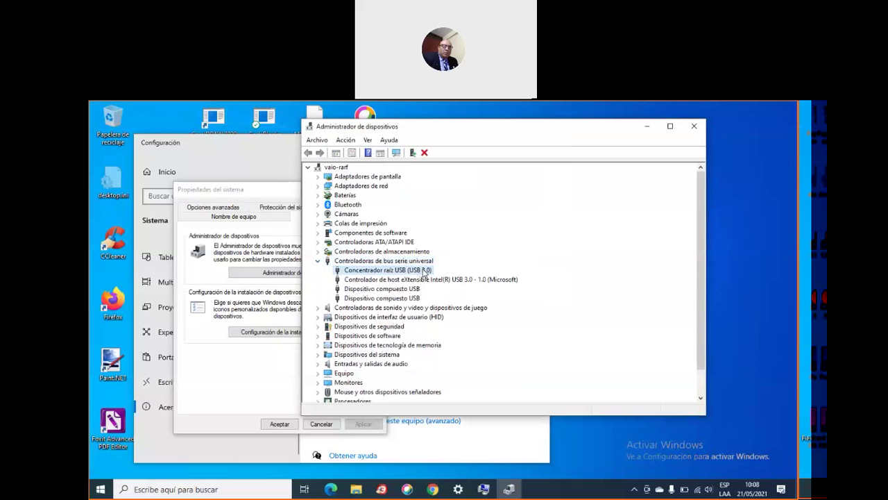
- Review the driver, details, events and power management properties of Concentrador raíz USB (USB 3.0), close them unchanged and collapse its category
right_click(423, 269)
left_click(493, 323)
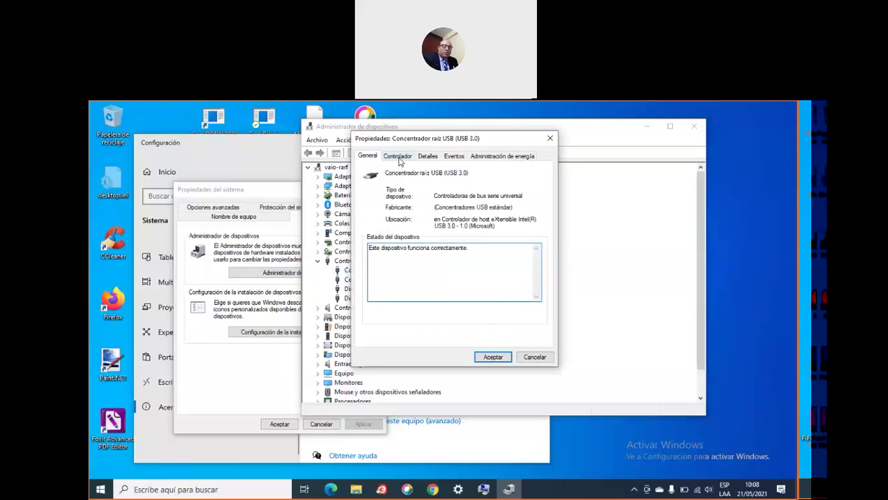
left_click(399, 158)
left_click(429, 157)
left_click(458, 158)
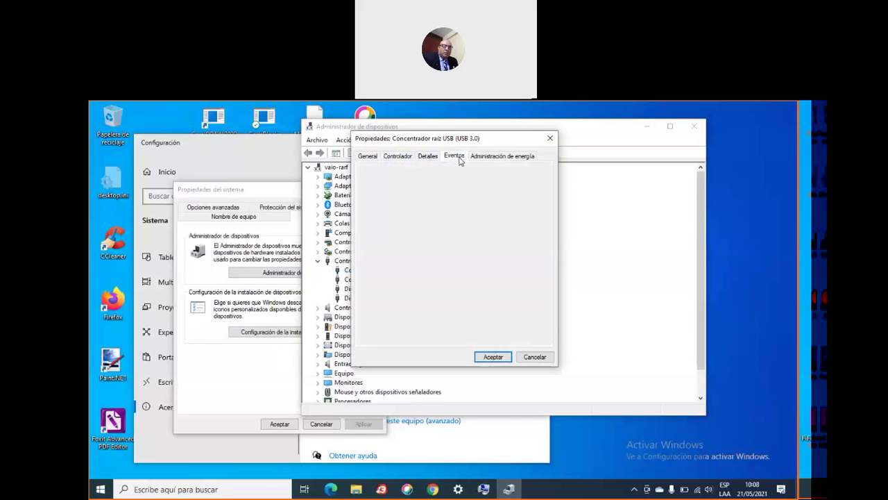
left_click(510, 156)
left_click(454, 156)
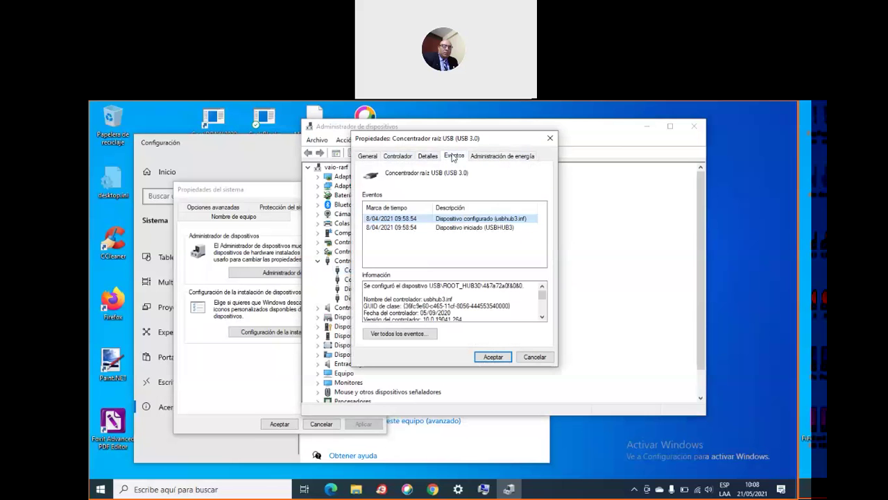
left_click(426, 158)
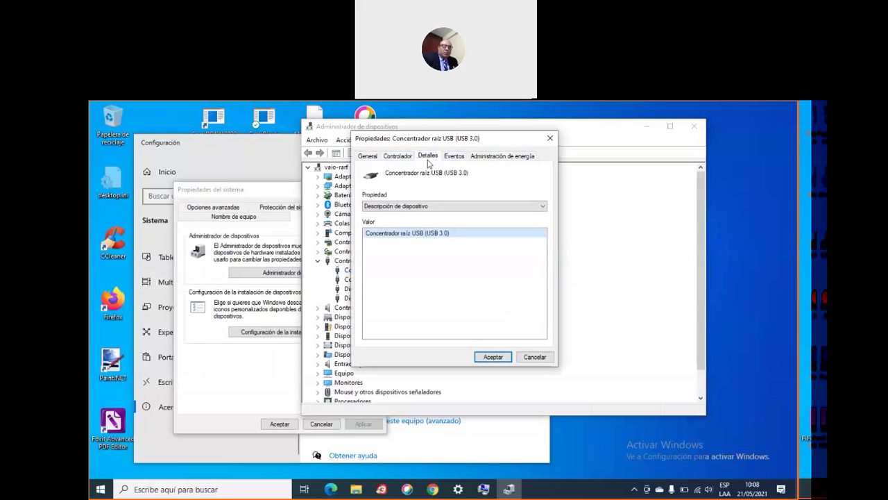
left_click(405, 158)
left_click(365, 159)
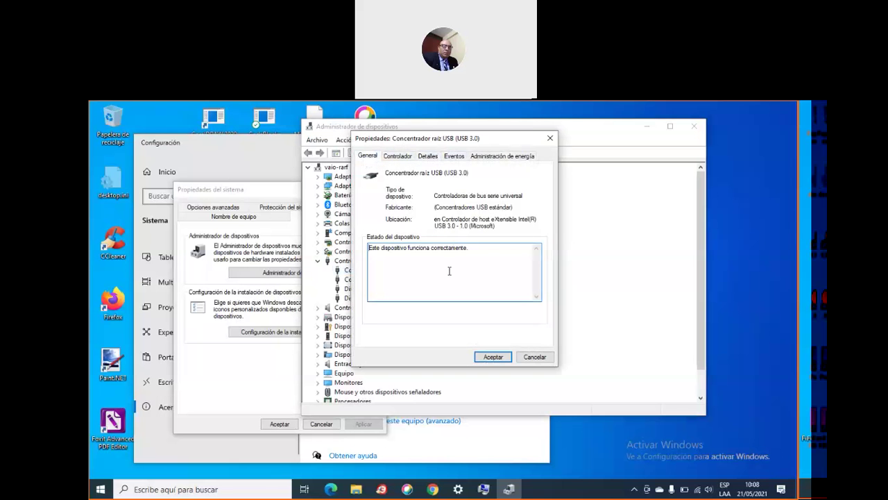
left_click(537, 358)
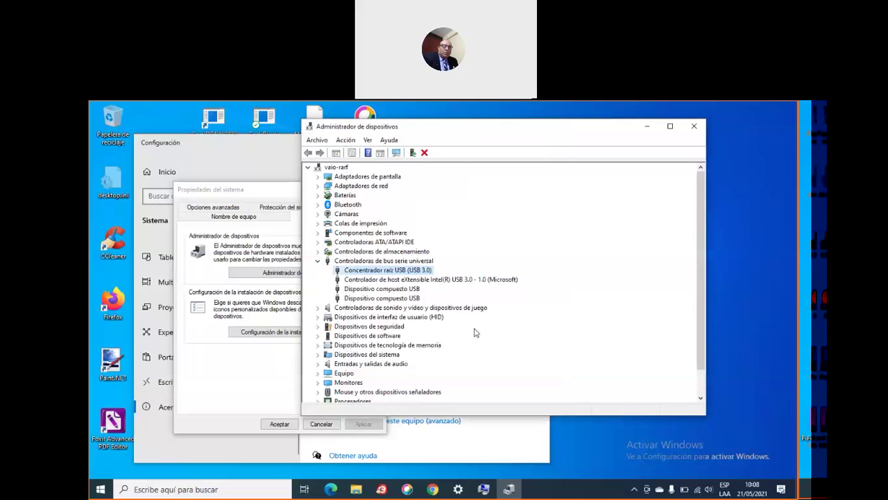
left_click(321, 261)
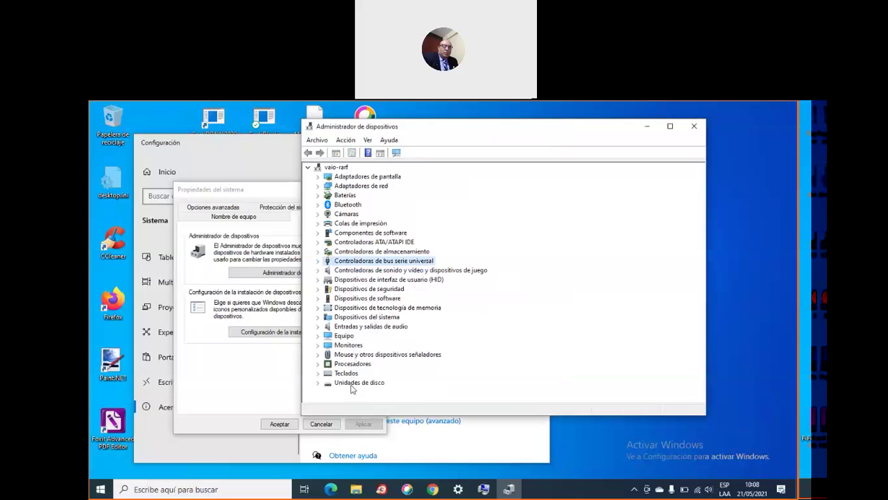
- Expand Teclados and examine the I/O ranges and IRQ among the Standard 101/102-Key PS/2 keyboard's resources, then close its properties without changes
left_click(318, 374)
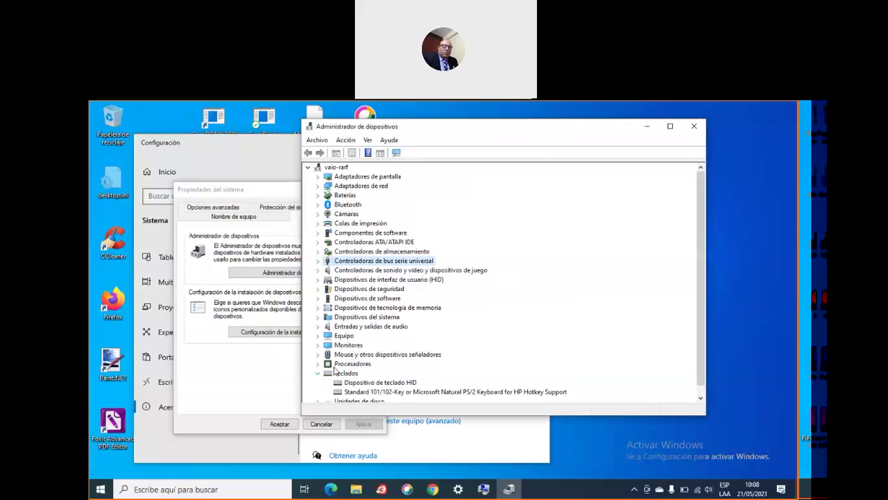
left_click(401, 382)
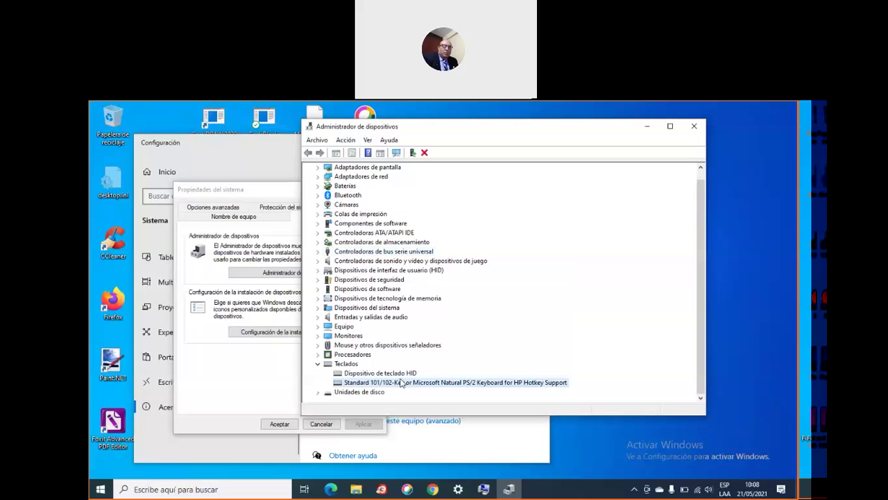
right_click(466, 383)
double_click(428, 387)
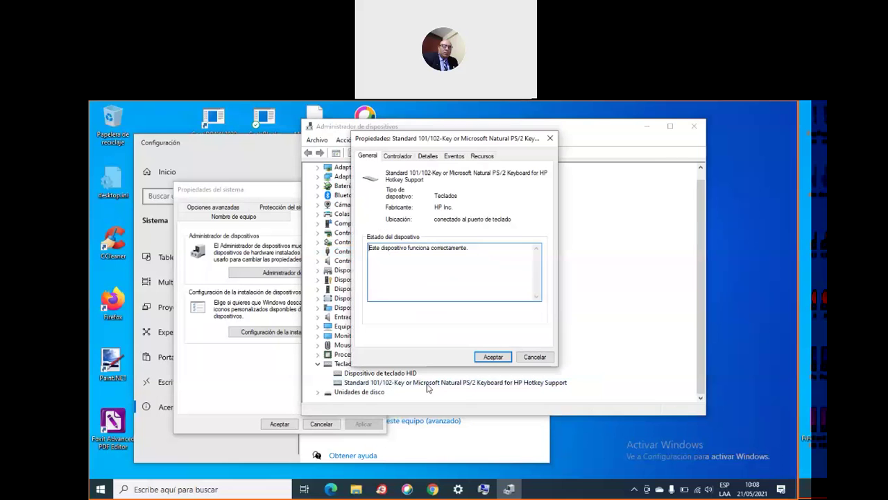
left_click(482, 156)
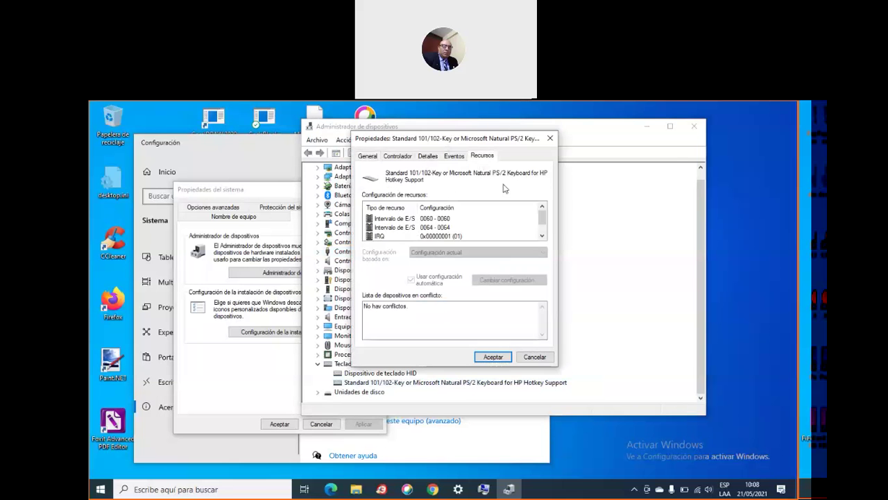
left_click(541, 236)
left_click(429, 228)
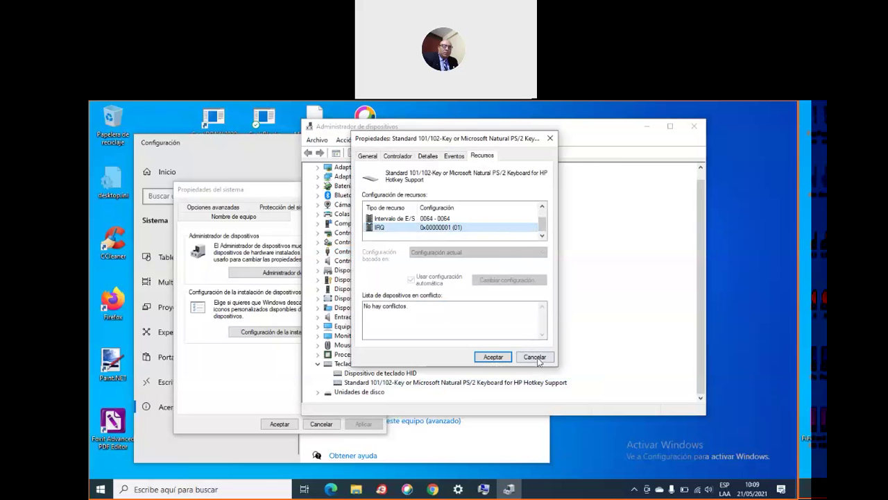
left_click(536, 359)
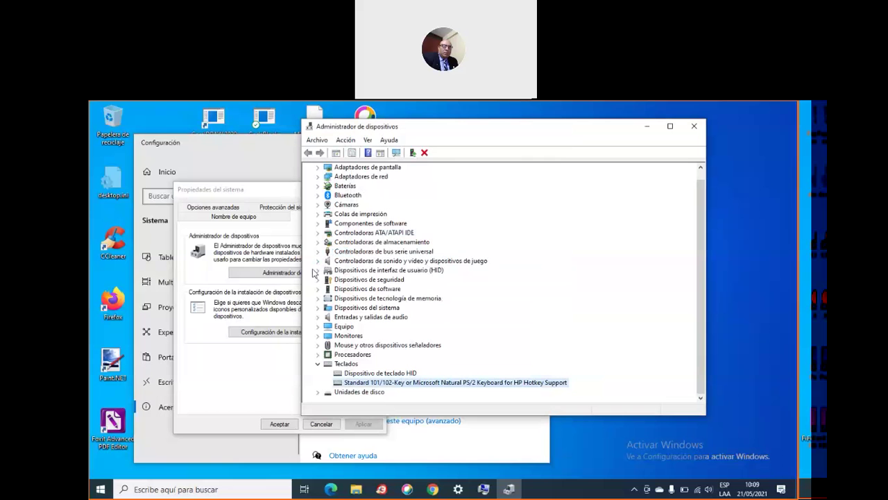
- Recheck every properties page of Concentrador raíz USB (USB 3.0), then close them and collapse the USB controller and Teclados categories
scroll(390, 313, "up", 1)
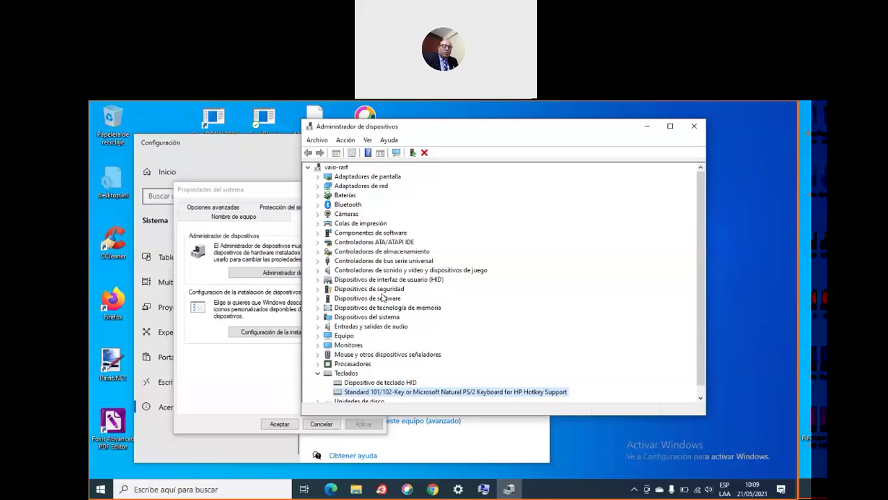
left_click(324, 261)
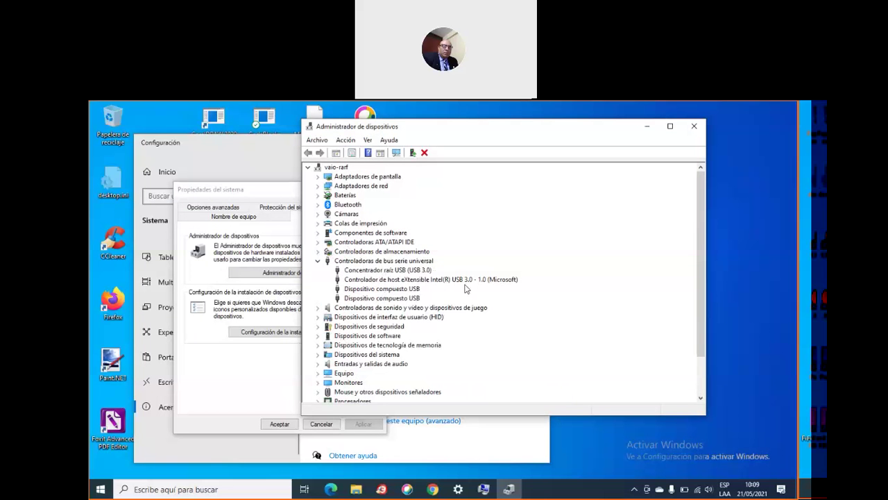
double_click(385, 269)
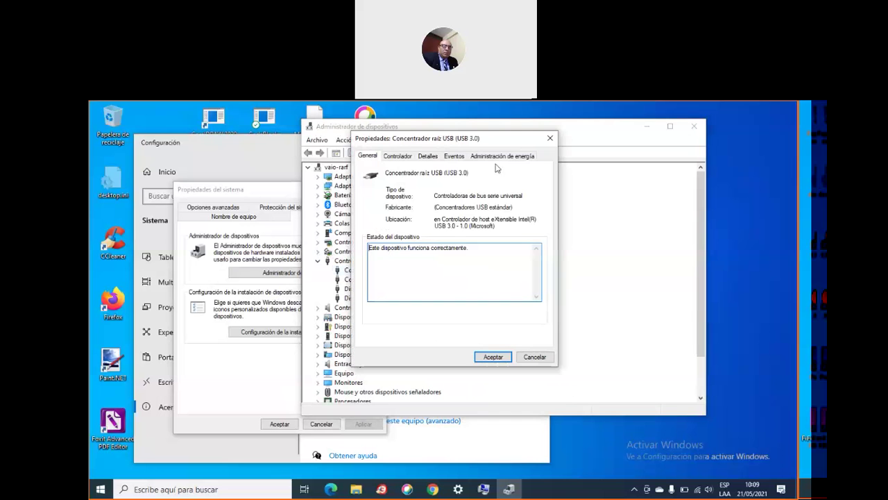
left_click(397, 156)
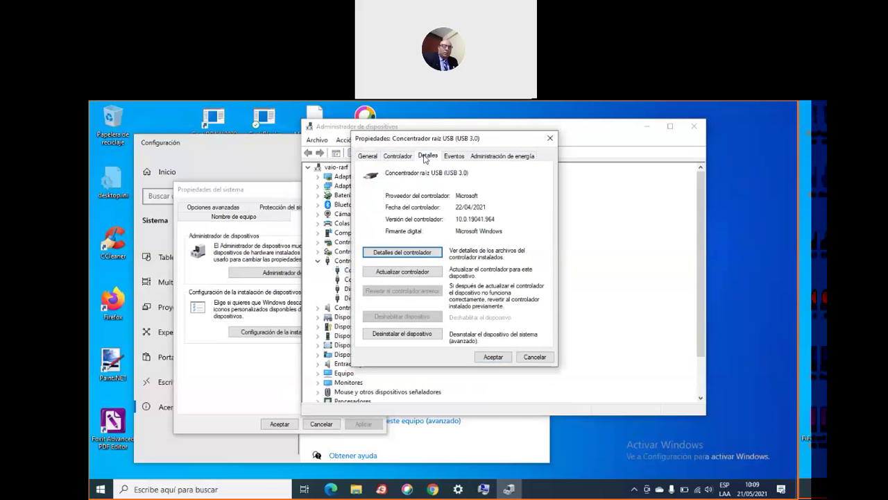
left_click(425, 156)
left_click(454, 156)
left_click(502, 156)
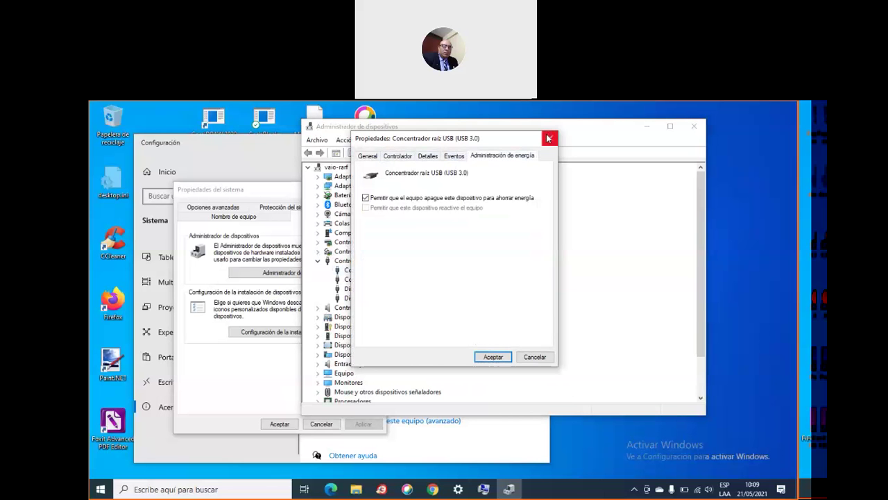
left_click(549, 138)
left_click(318, 261)
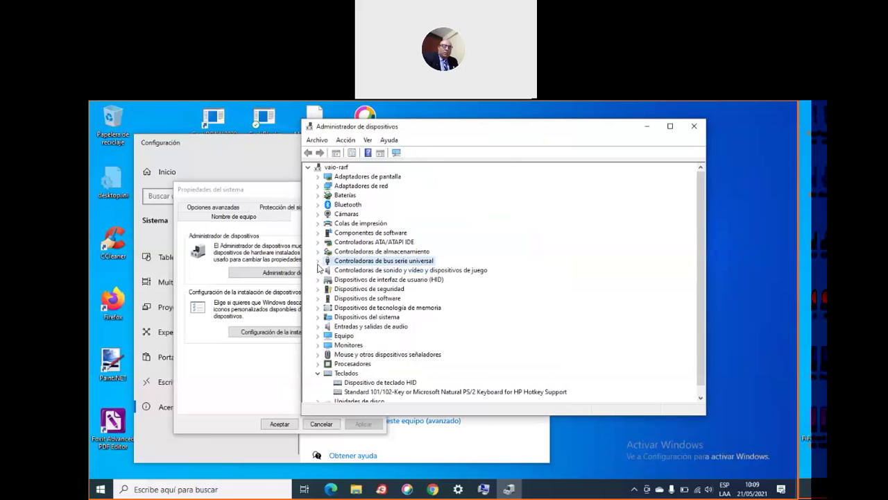
left_click(318, 374)
- Expand Unidades de disco and review the policies, volumes, driver, details and events of the KINGSTON SA400S37480G drive
left_click(325, 385)
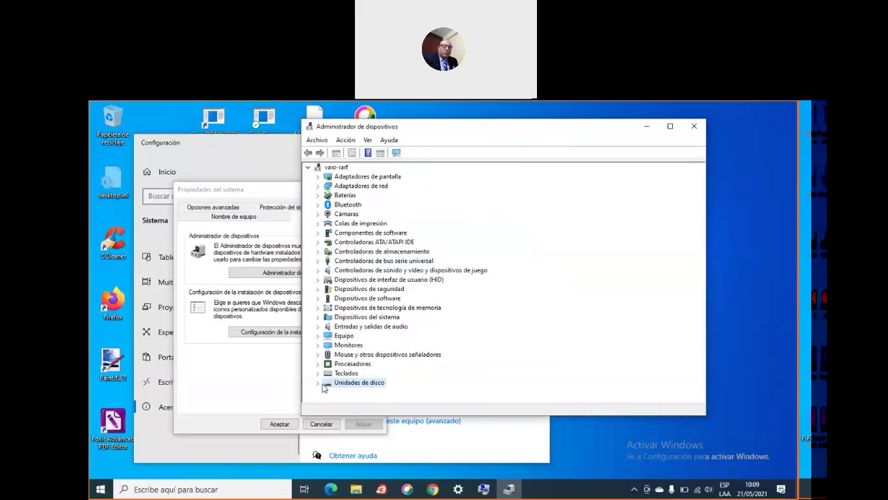
left_click(318, 383)
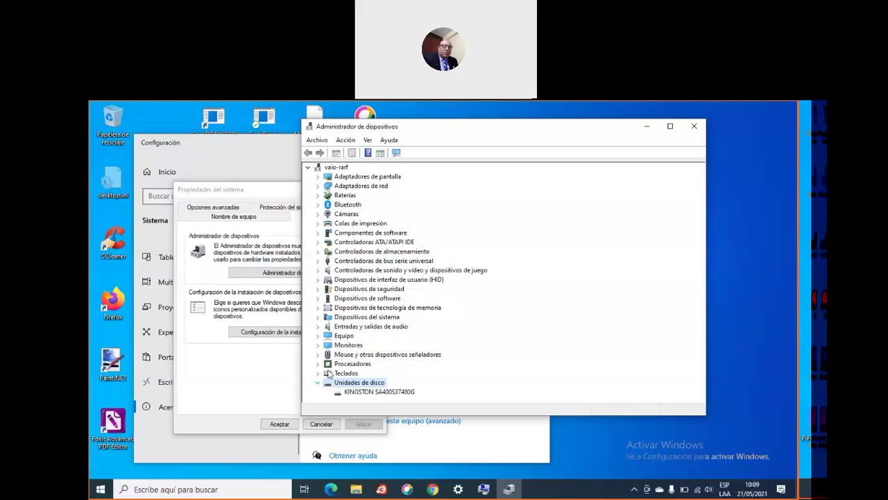
double_click(393, 392)
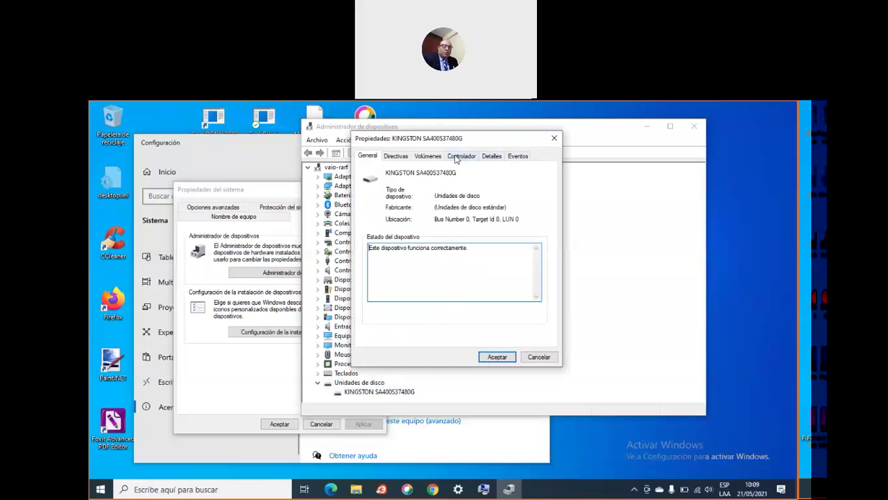
left_click(395, 157)
left_click(426, 156)
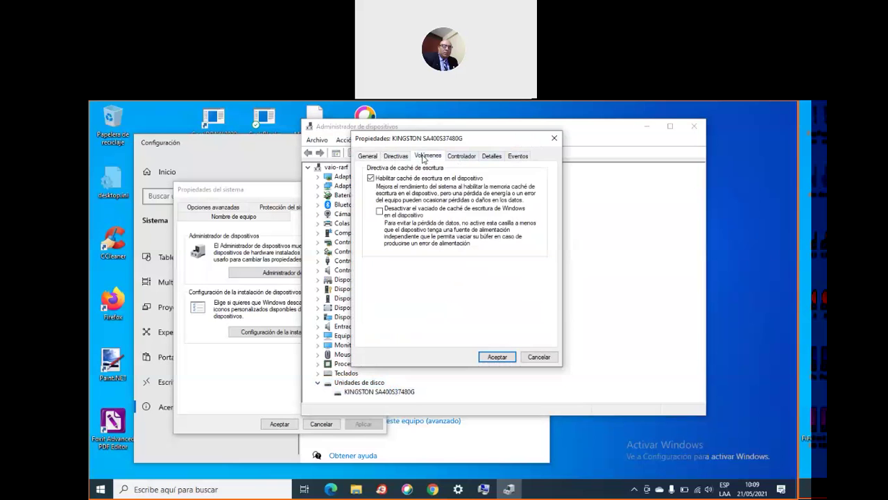
left_click(457, 159)
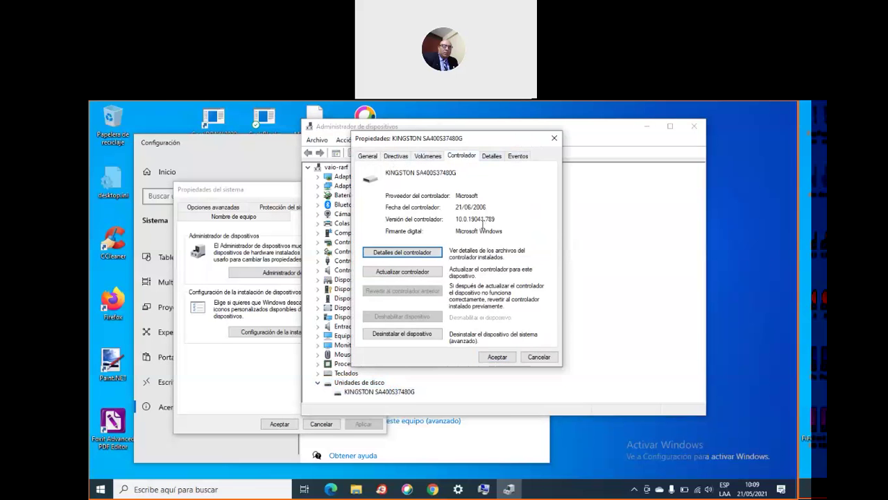
left_click(497, 157)
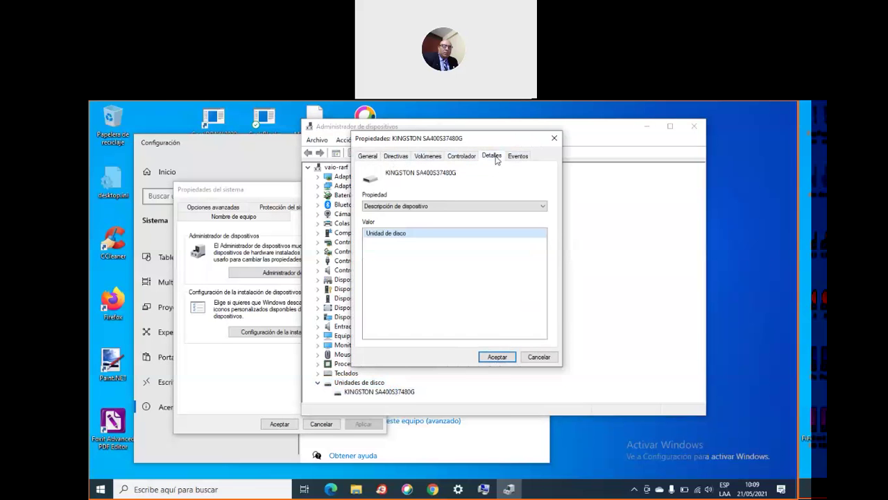
left_click(519, 158)
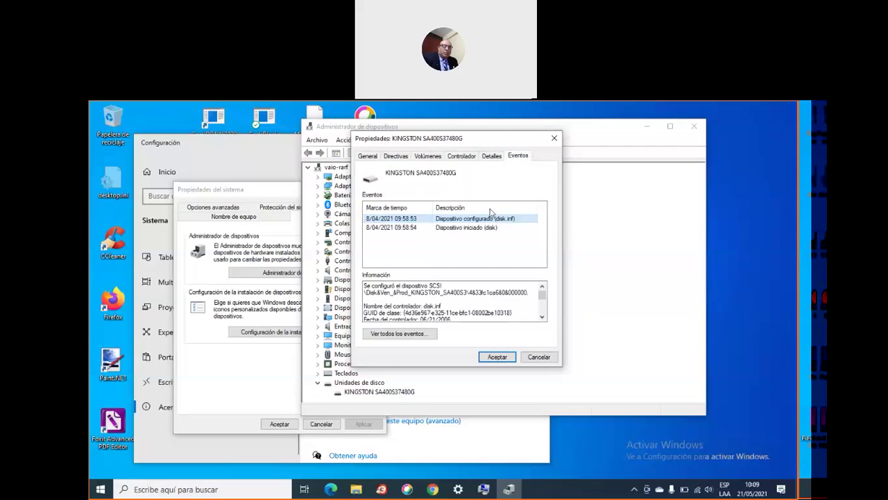
left_click_drag(543, 297, 534, 279)
- Switch to Chrome, show the table of IRQ numbers and clear the text selection on the IRQ 14 and IRQ 15 rows
mouse_move(436, 493)
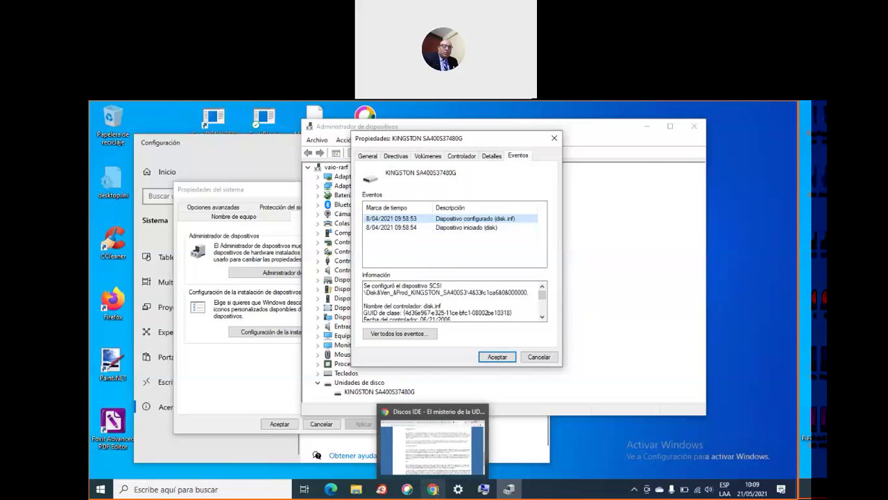
left_click(432, 444)
left_click(364, 159)
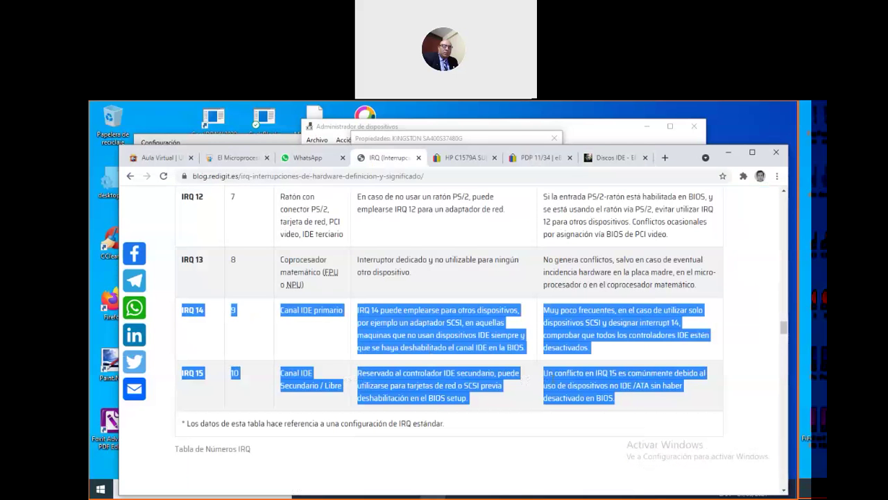
left_click(649, 398)
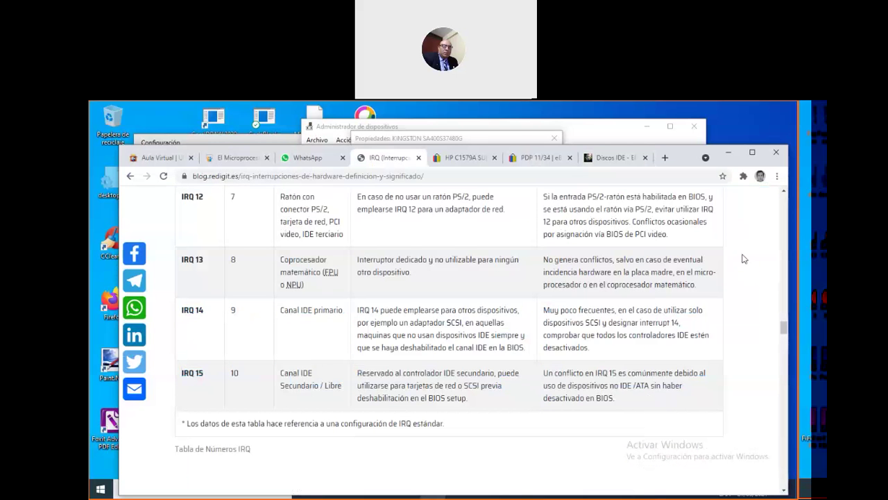
- Return to the KINGSTON drive's properties, read the rest of its event information and close them without changes
left_click(728, 152)
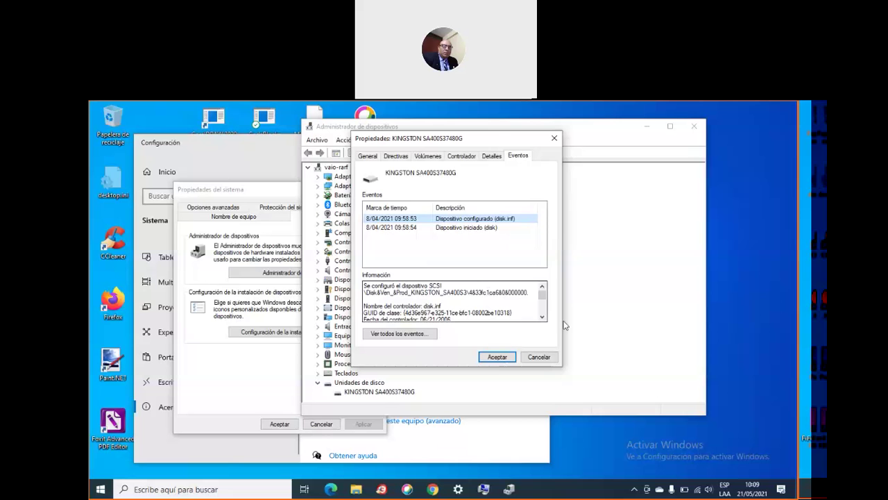
scroll(541, 305, "down", 3)
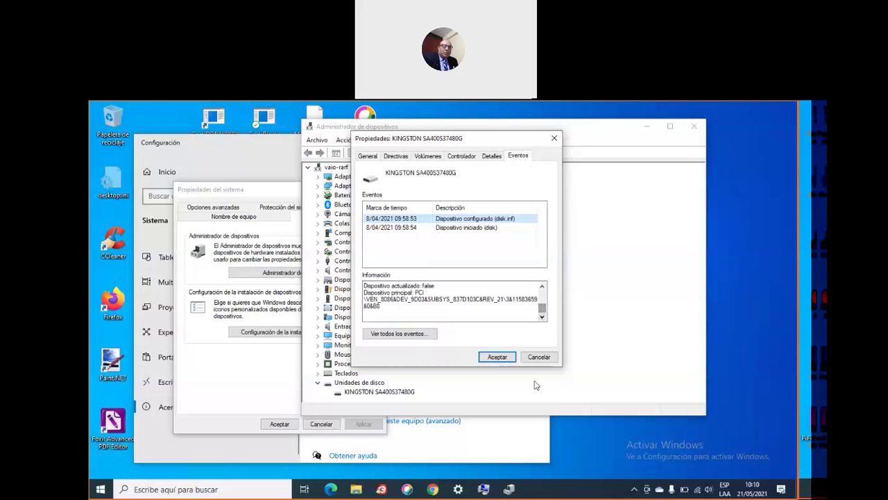
left_click(537, 358)
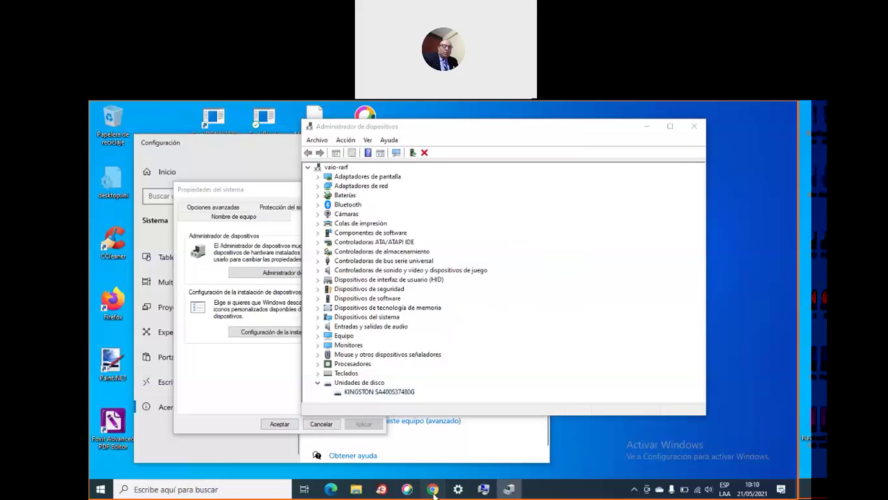
- Switch back to Chrome and show the DMA section at the end of the Discos IDE article
left_click(433, 489)
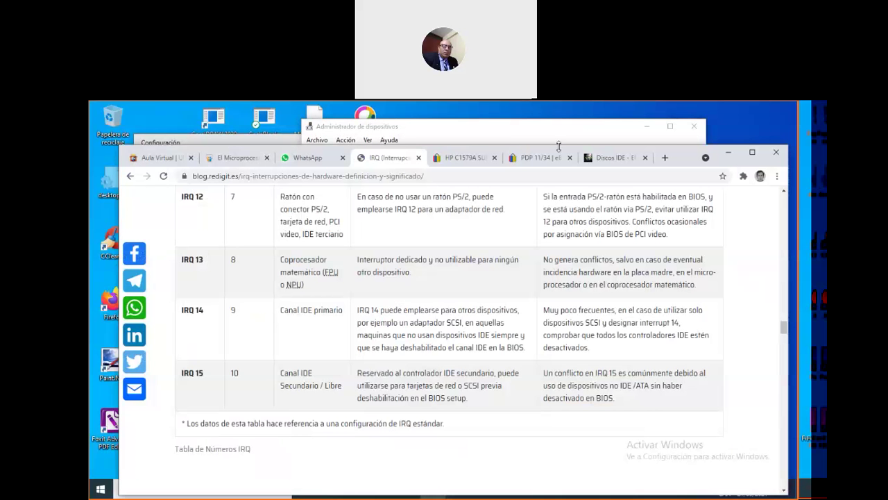
left_click(611, 159)
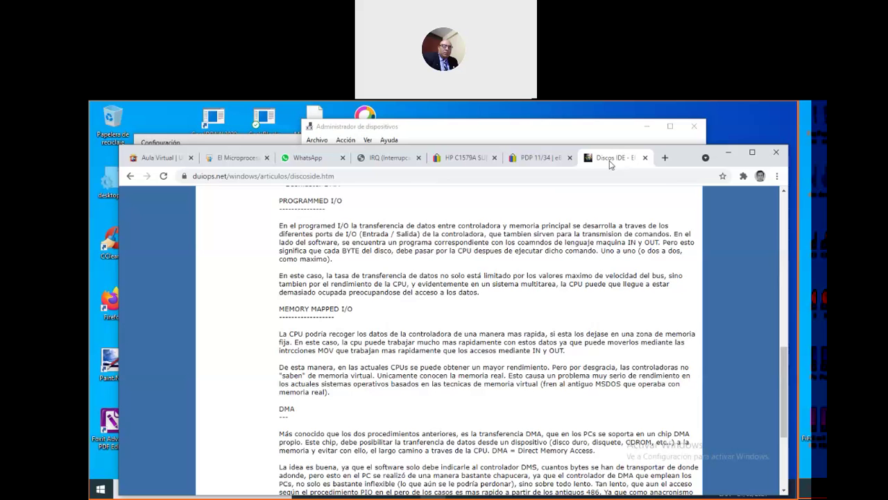
scroll(424, 299, "down", 4)
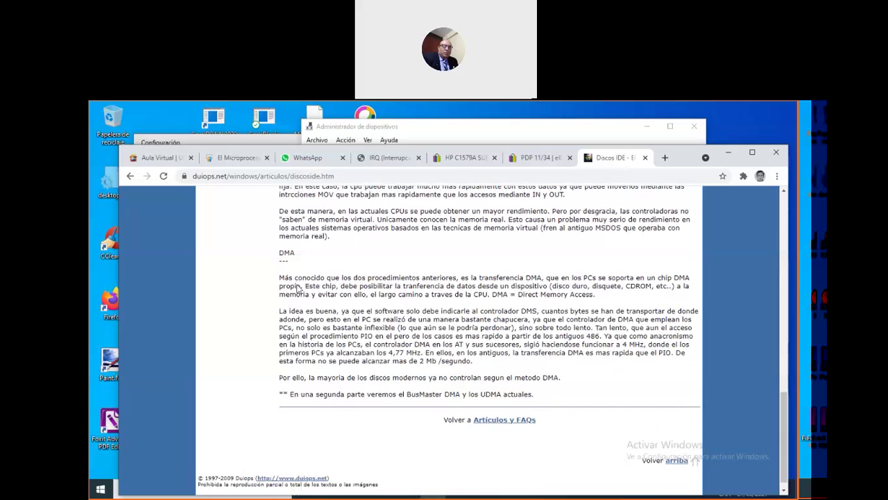
- Review the Discos IDE article from its title through the Programmed I/O, Memory Mapped I/O and DMA sections, ending back at the title
scroll(580, 411, "up", 10)
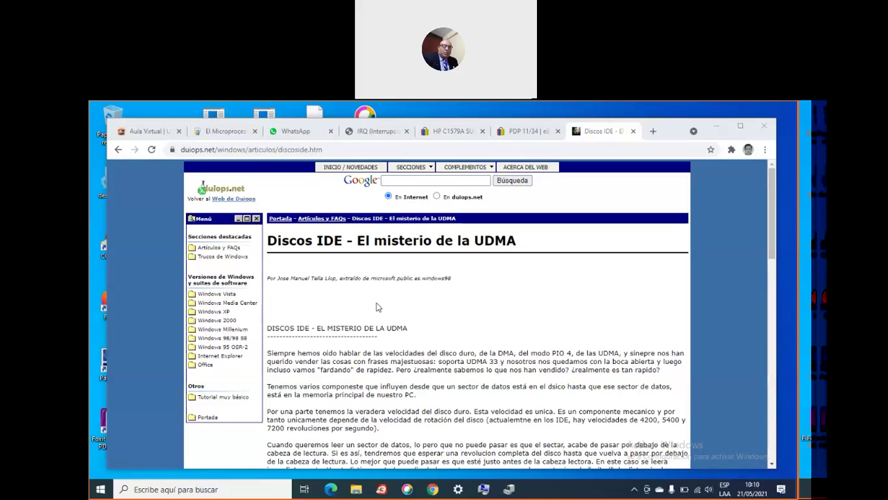
scroll(373, 307, "down", 3)
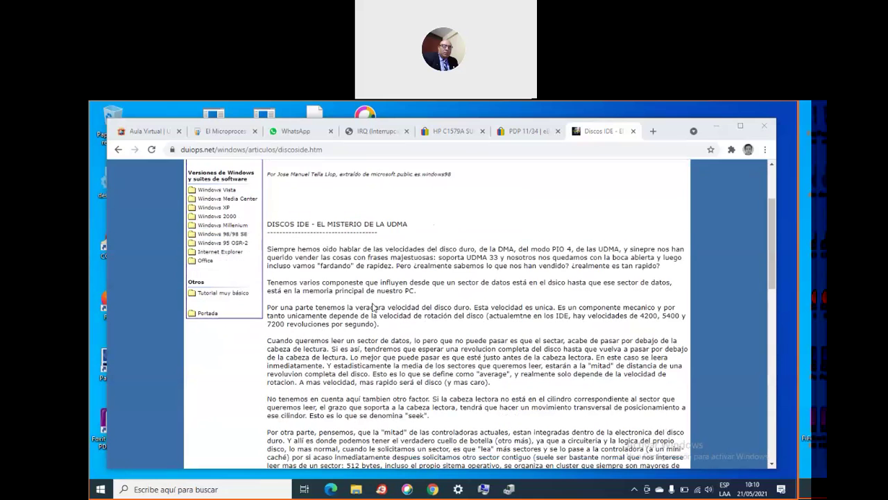
scroll(372, 304, "down", 5)
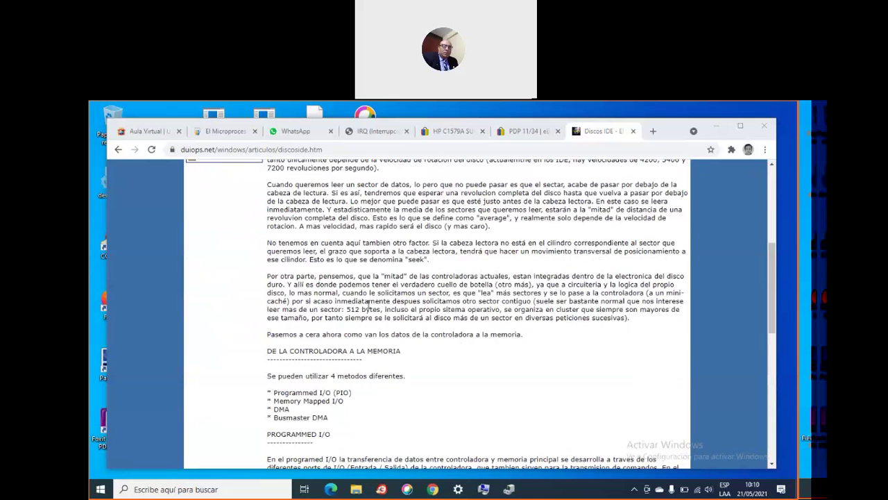
scroll(366, 306, "down", 9)
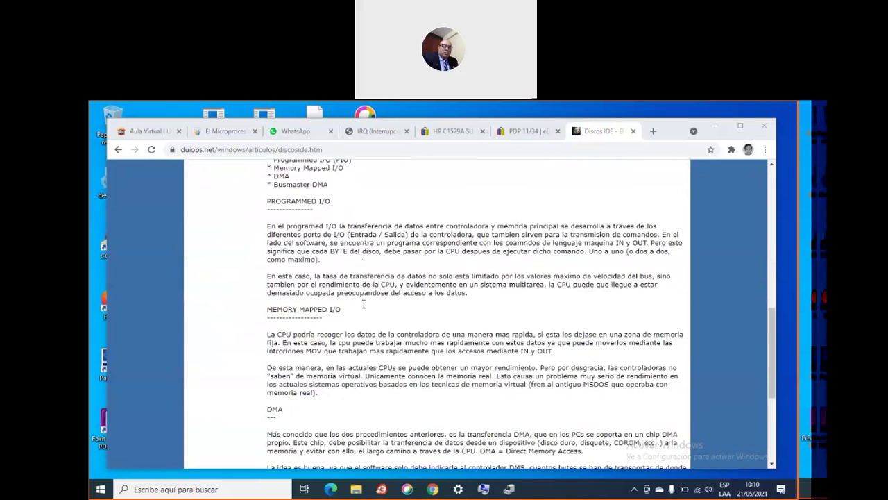
scroll(361, 303, "down", 4)
scroll(362, 303, "up", 20)
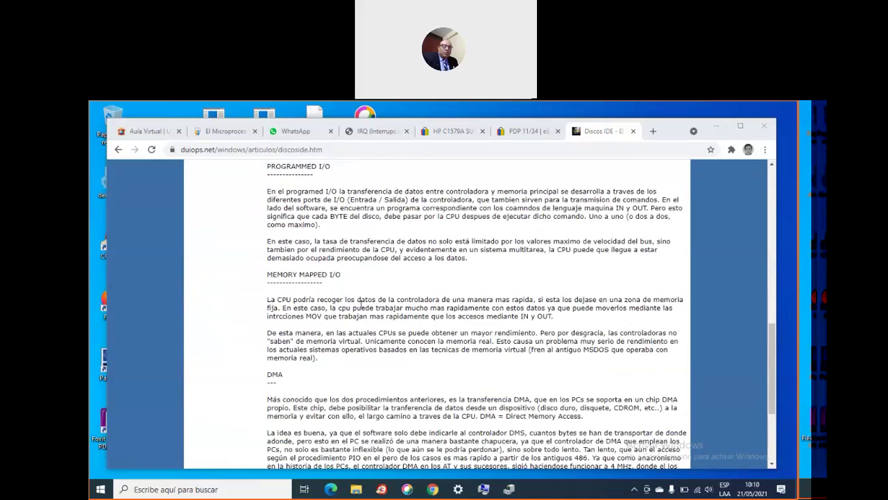
scroll(360, 306, "up", 3)
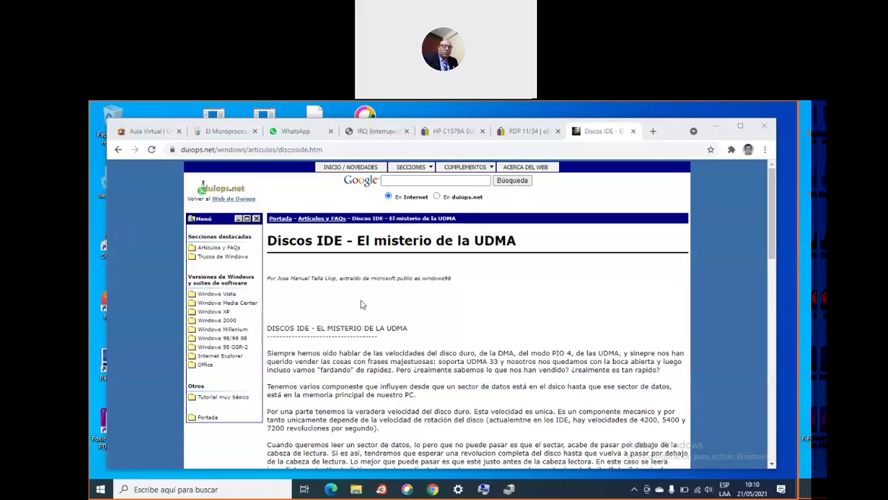
- Switch to Device Manager, close it and return to the start of the Discos IDE article in Chrome
left_click(511, 490)
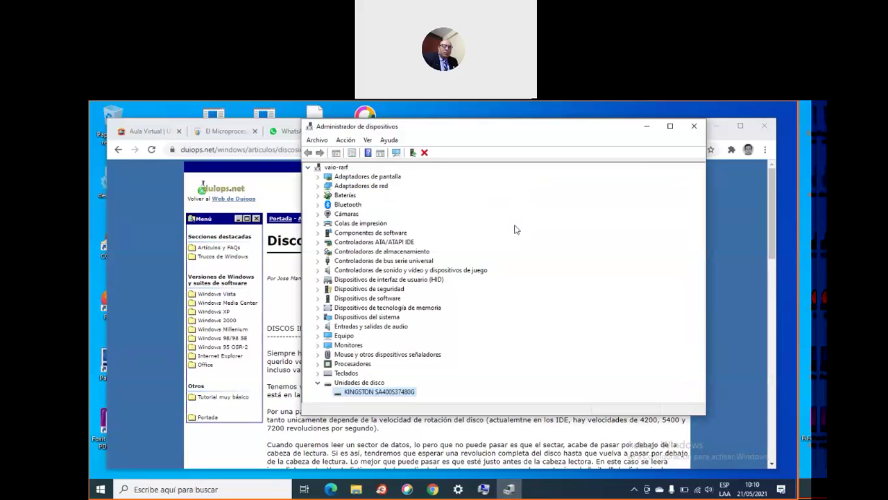
left_click(694, 127)
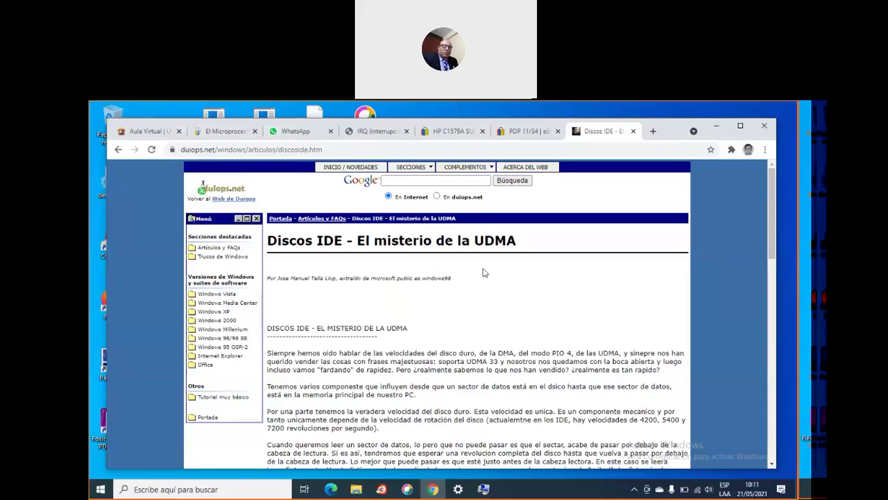
scroll(484, 272, "down", 2)
scroll(484, 272, "up", 2)
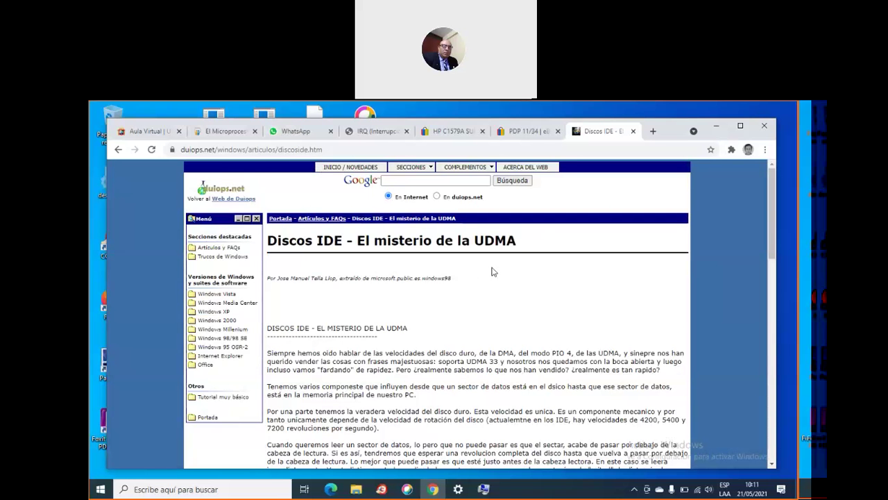
- Look over the article's explanation of Memory Mapped I/O, virtual memory and DMA again and return to its heading
scroll(493, 271, "down", 1)
scroll(493, 271, "down", 10)
scroll(493, 271, "up", 11)
scroll(502, 334, "down", 15)
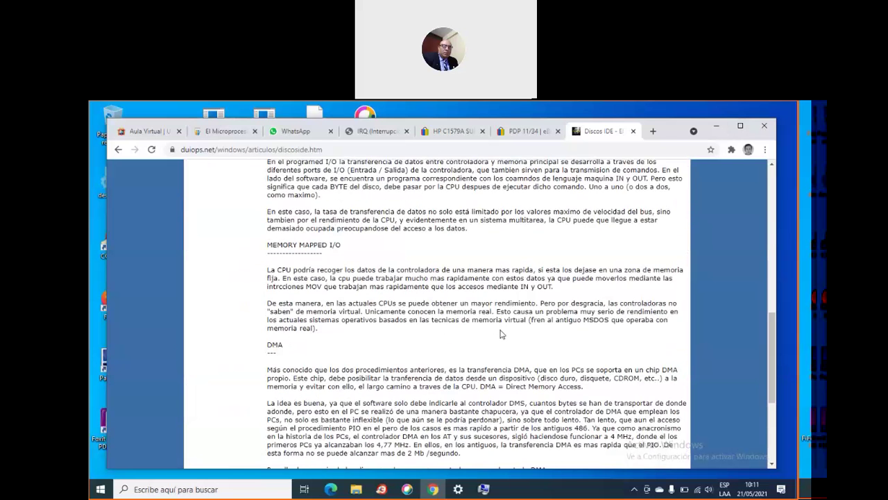
scroll(502, 332, "up", 15)
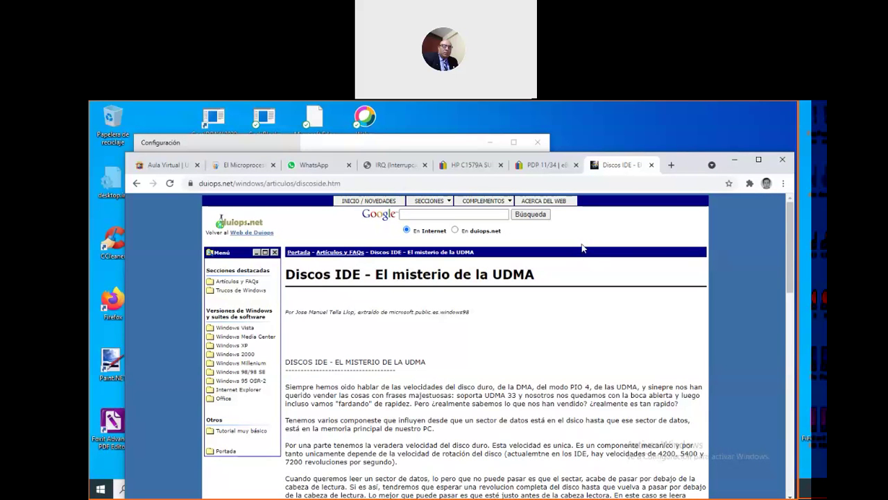
scroll(582, 247, "down", 2)
scroll(579, 244, "up", 2)
- Go to google.com in place of the Discos IDE article and search for "paginacion de memoria"
left_click(376, 184)
left_click(380, 184)
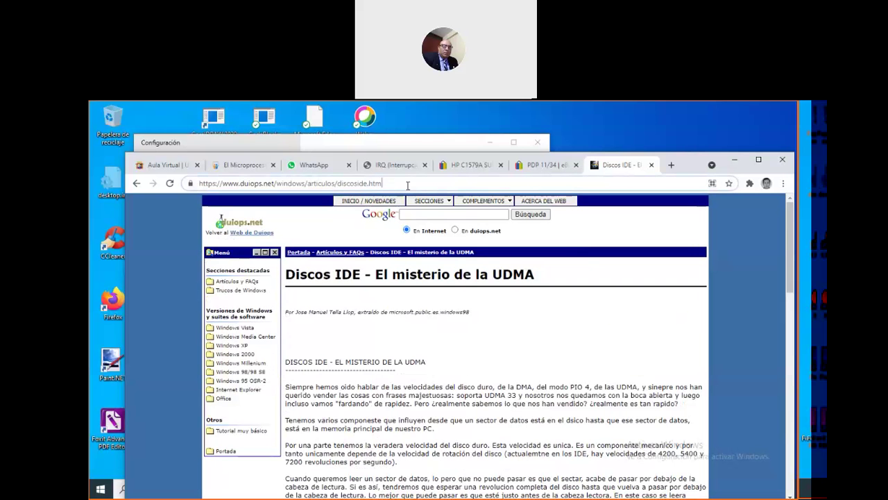
key("ctrl+a")
type("g")
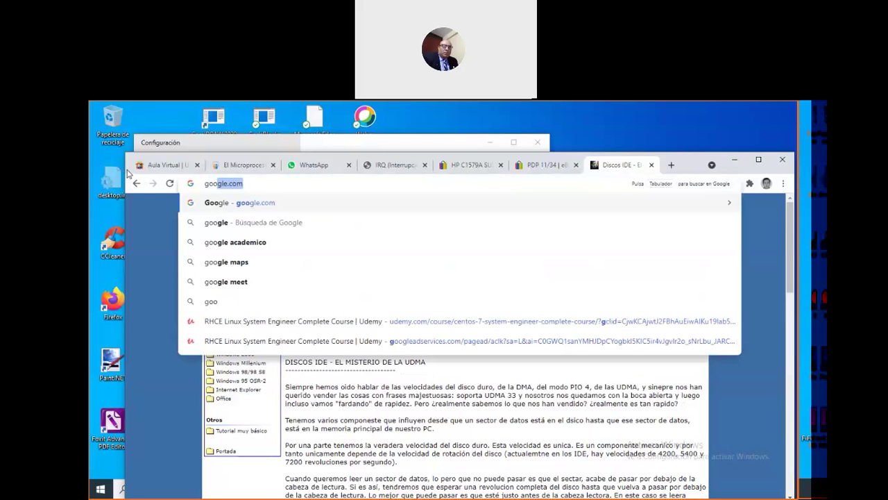
key("Return")
type("paginacion")
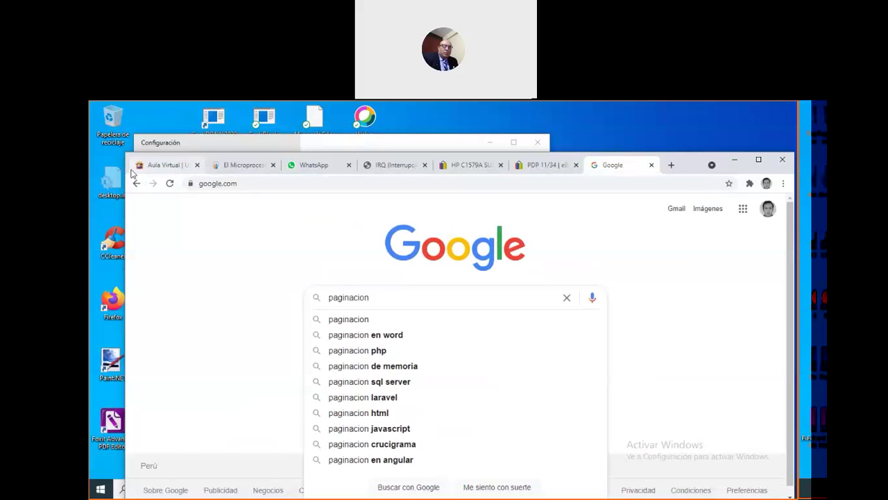
type(" d")
key("BackSpace")
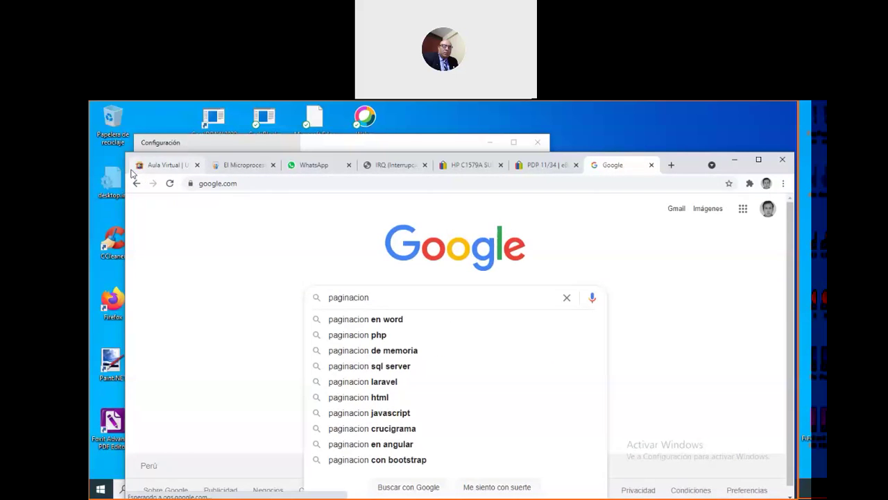
type("php")
key("Down")
key("Return")
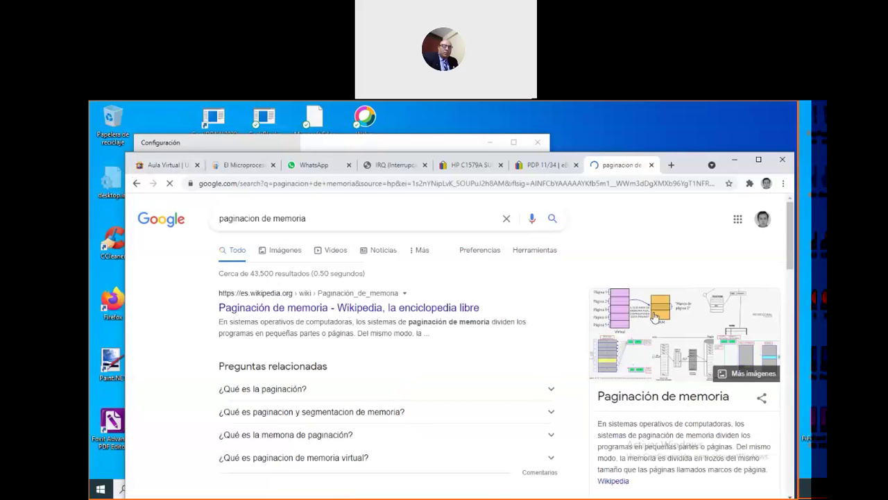
- Open the Wikipedia article Paginación de memoria from the search results and skim it through to the Véase también section
left_click(656, 315)
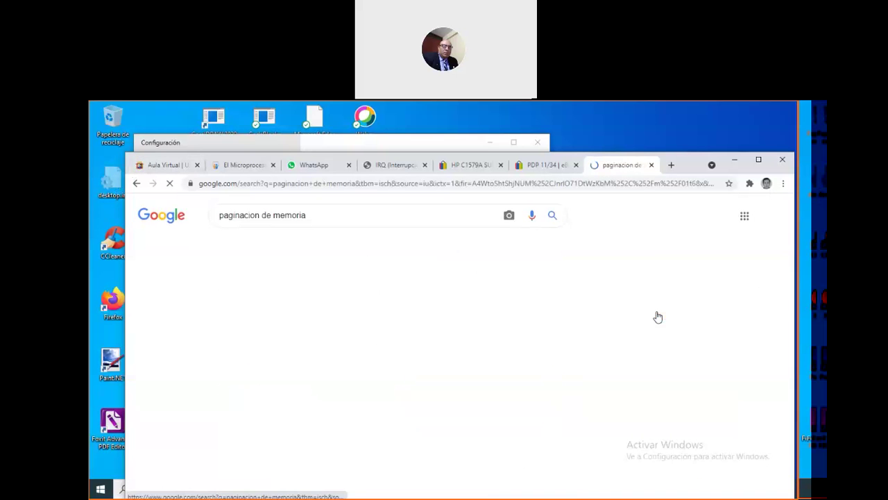
left_click(136, 184)
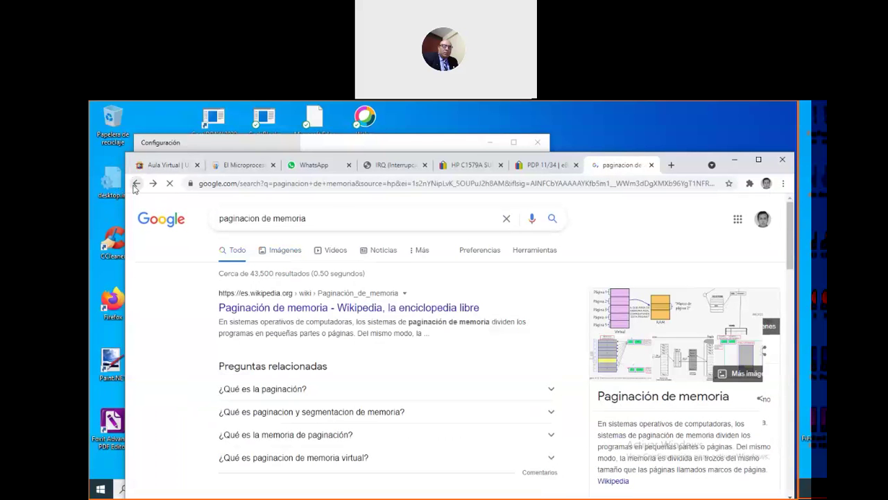
left_click(340, 310)
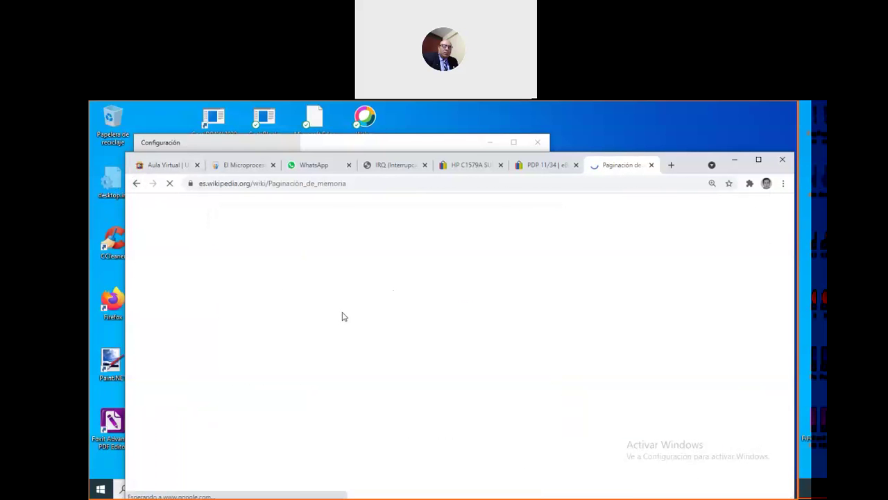
scroll(485, 305, "down", 6)
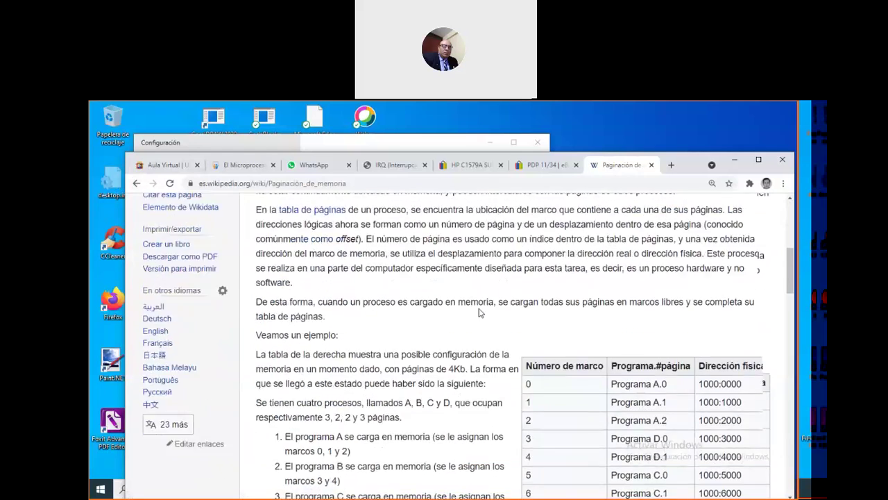
scroll(479, 311, "down", 10)
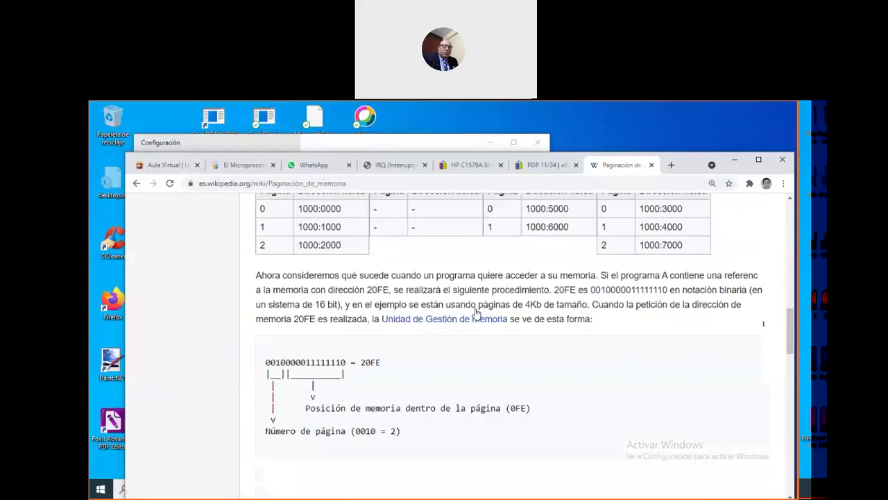
scroll(477, 313, "down", 5)
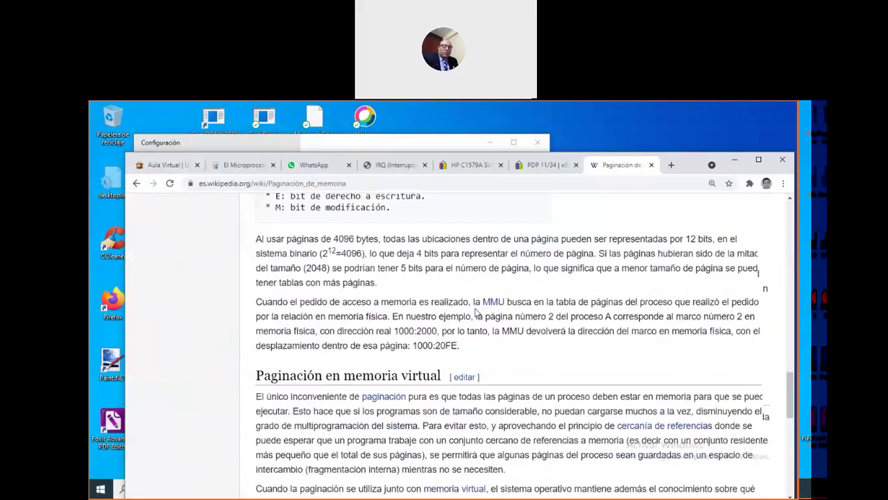
scroll(477, 313, "down", 7)
scroll(476, 313, "up", 8)
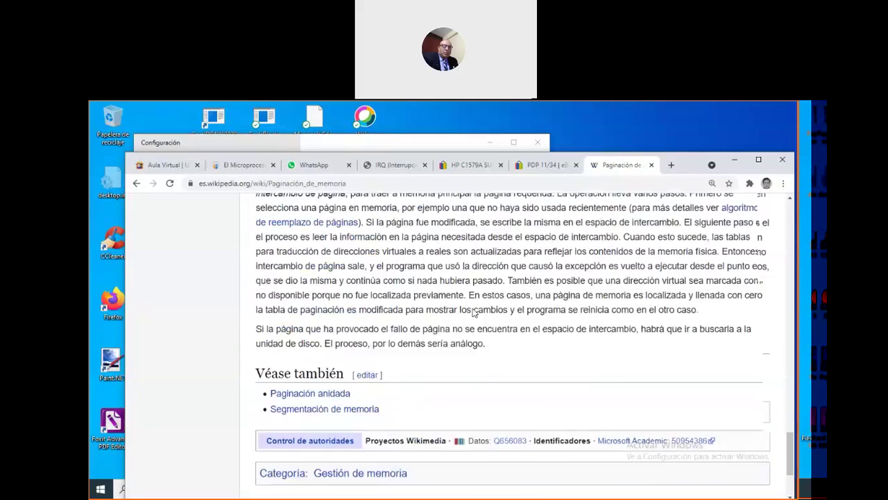
scroll(472, 314, "up", 15)
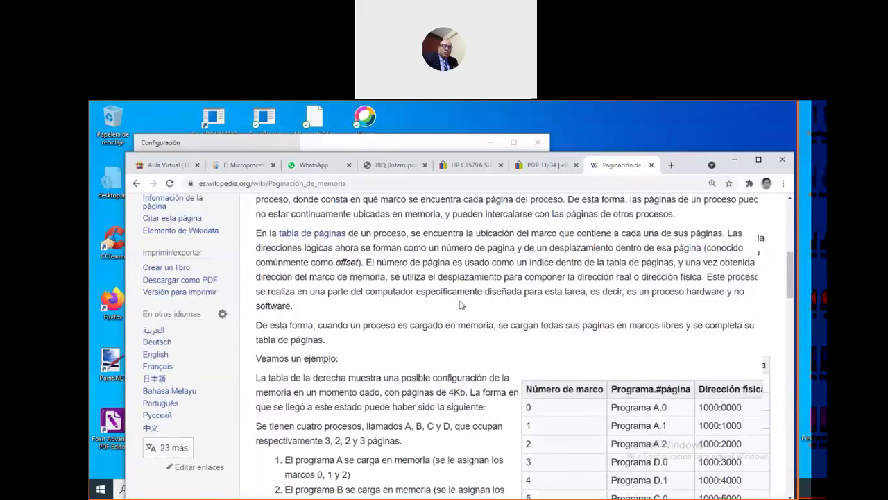
scroll(455, 301, "up", 3)
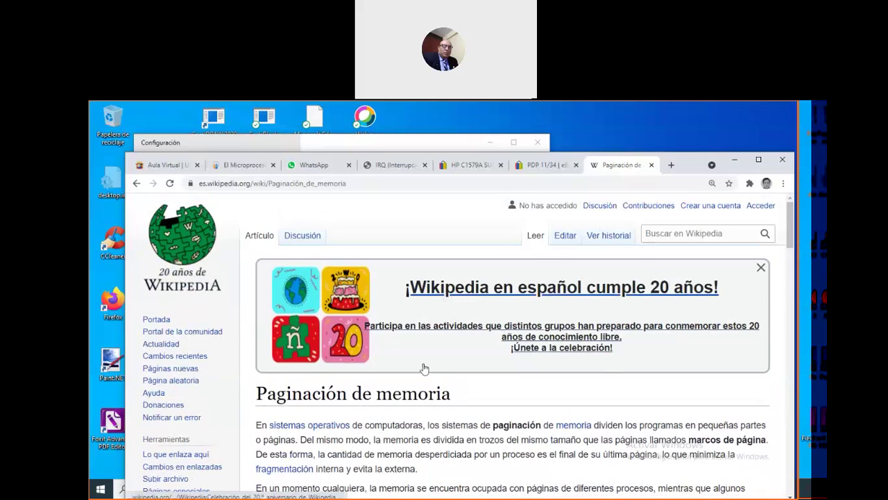
- Examine the article's introduction, the 20FE address translation example and the page table entry bits
scroll(423, 369, "down", 3)
scroll(423, 369, "down", 3)
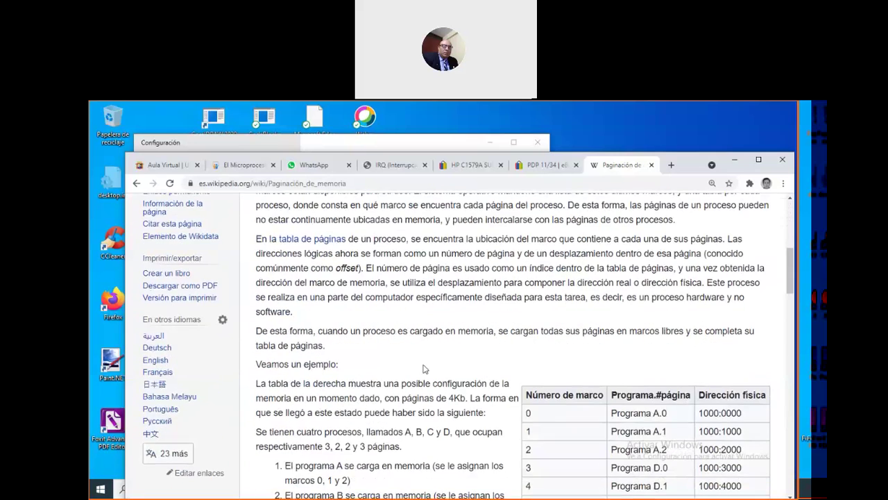
scroll(423, 369, "up", 1)
scroll(425, 368, "up", 2)
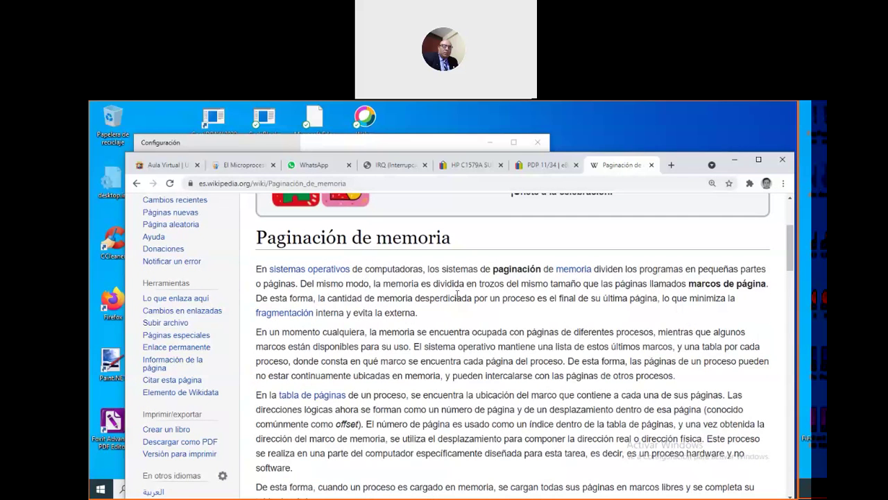
scroll(458, 295, "down", 10)
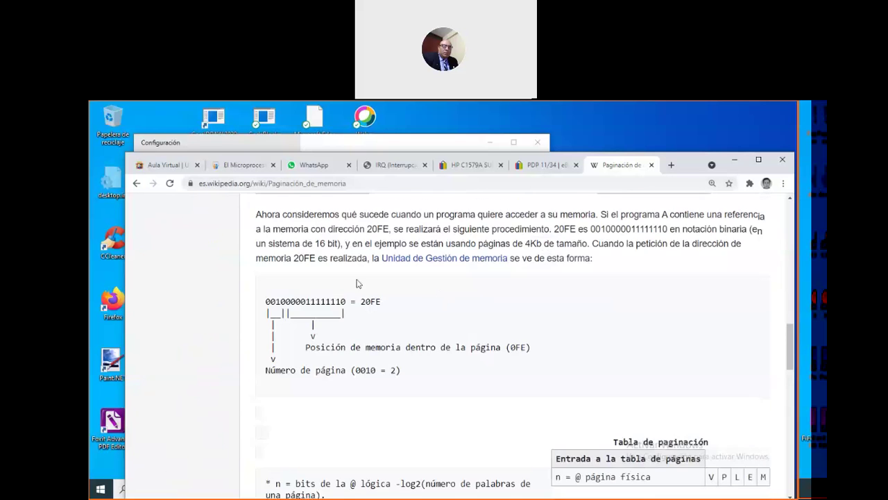
scroll(370, 290, "down", 3)
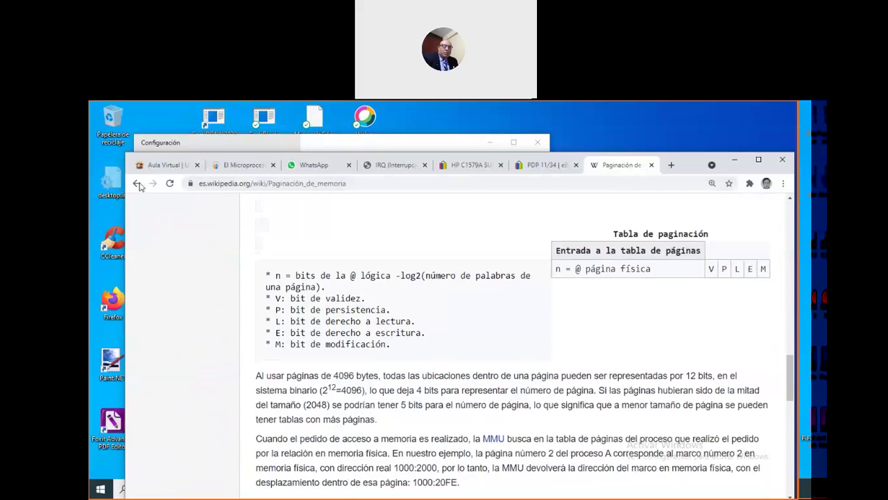
- Show the image results for the search and open the cidecame.uaeh.edu.mx page with the virtual-to-RAM paging diagram
left_click(137, 184)
left_click(282, 253)
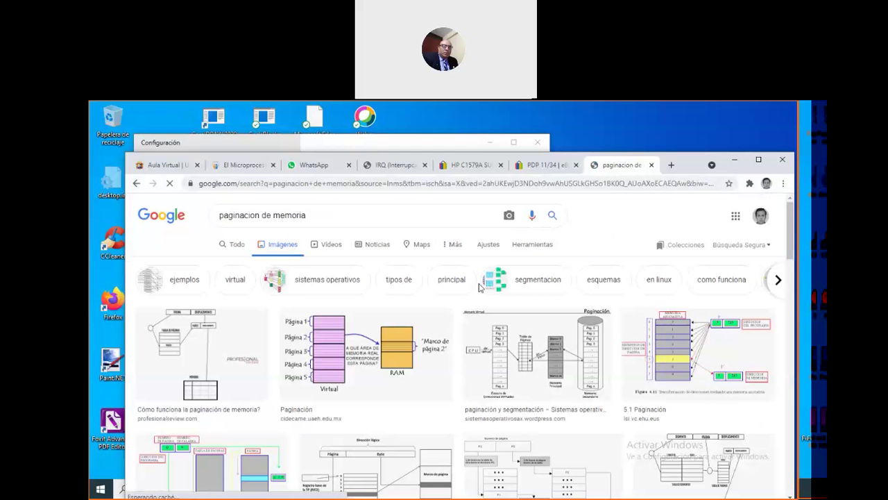
left_click(354, 367)
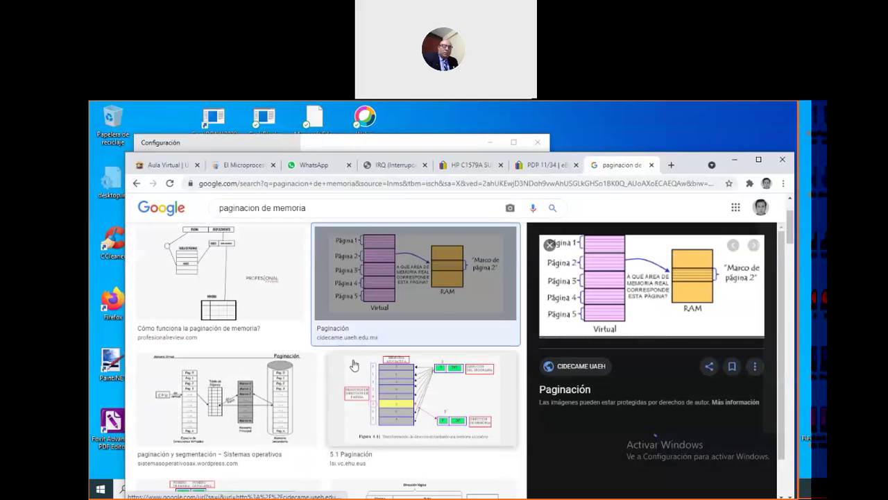
left_click(644, 286)
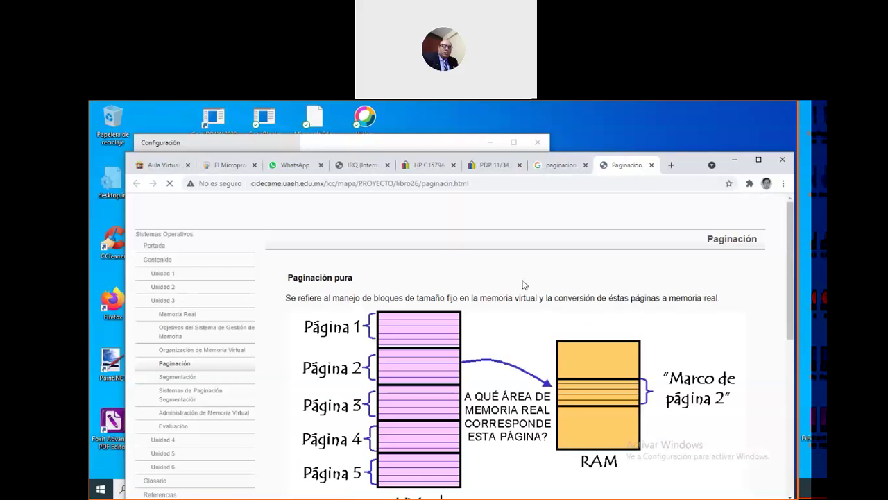
scroll(523, 285, "down", 1)
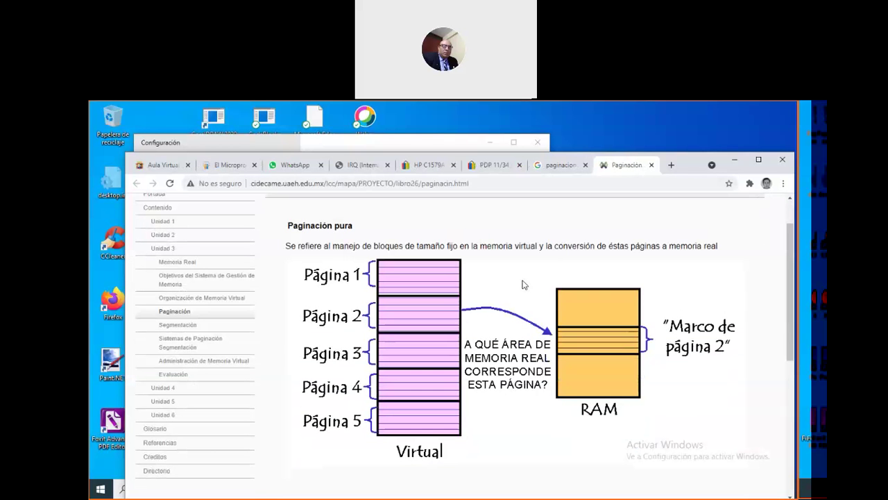
scroll(524, 284, "down", 1)
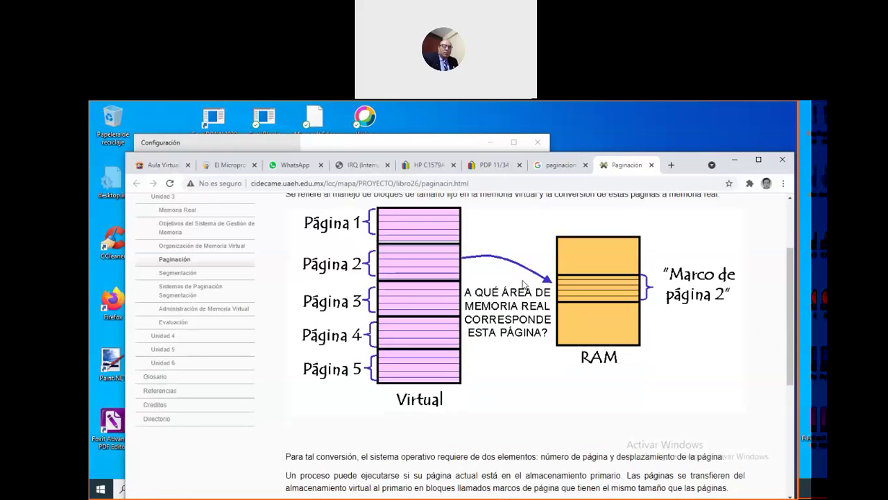